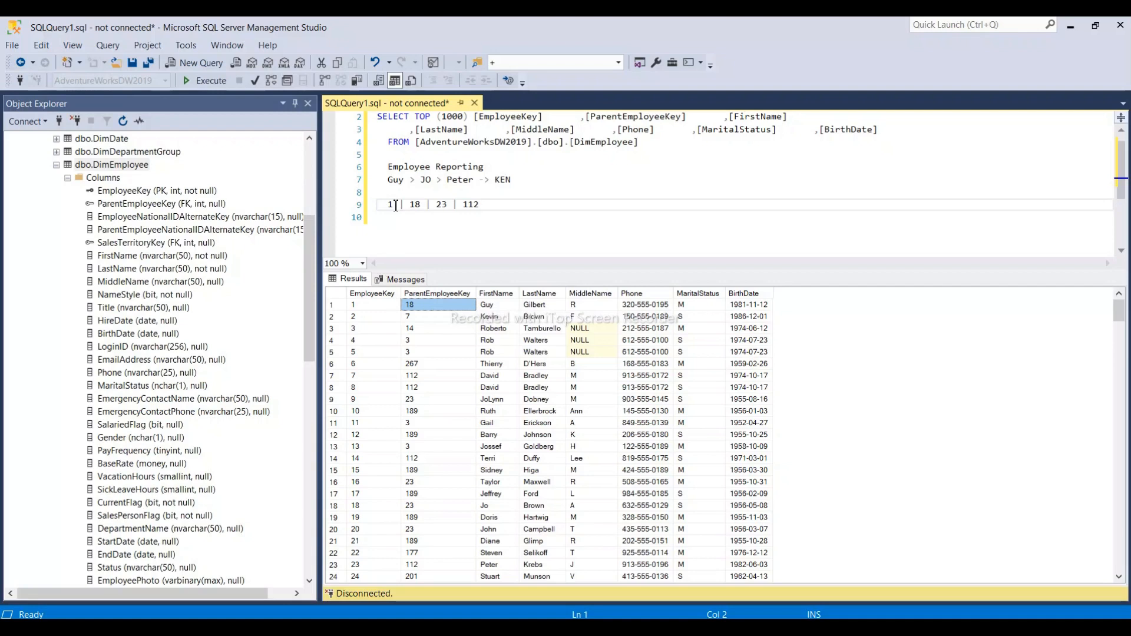
Trace the first employee's reporting chain by matching each ParentEmployeeKey to its EmployeeKey row, comparing it with the Employee Reporting notes
click(489, 306)
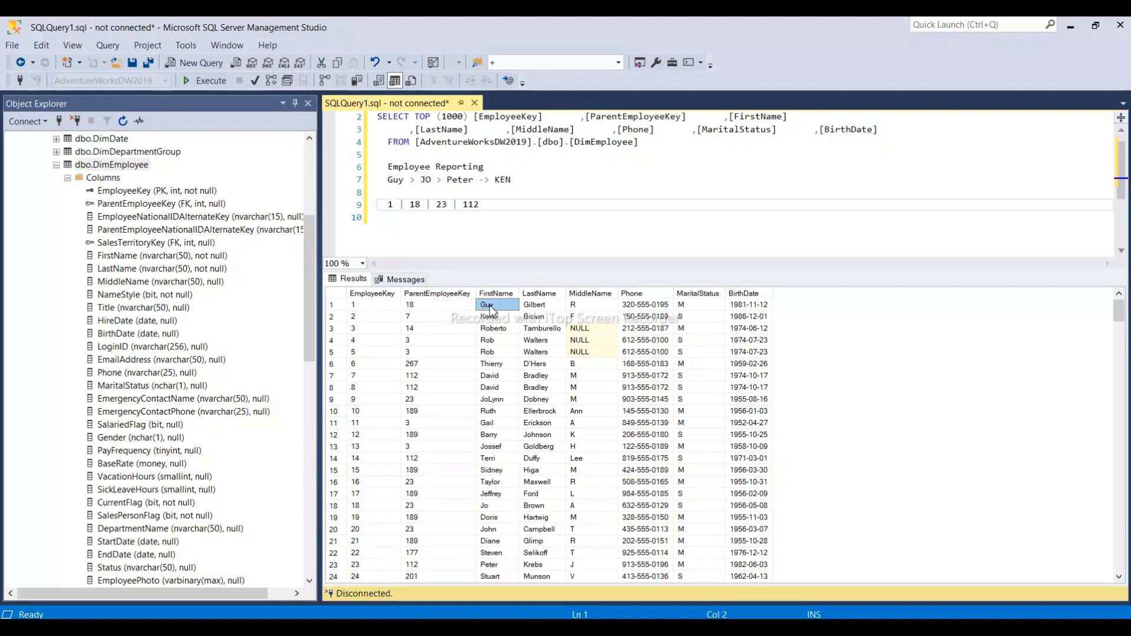
click(423, 307)
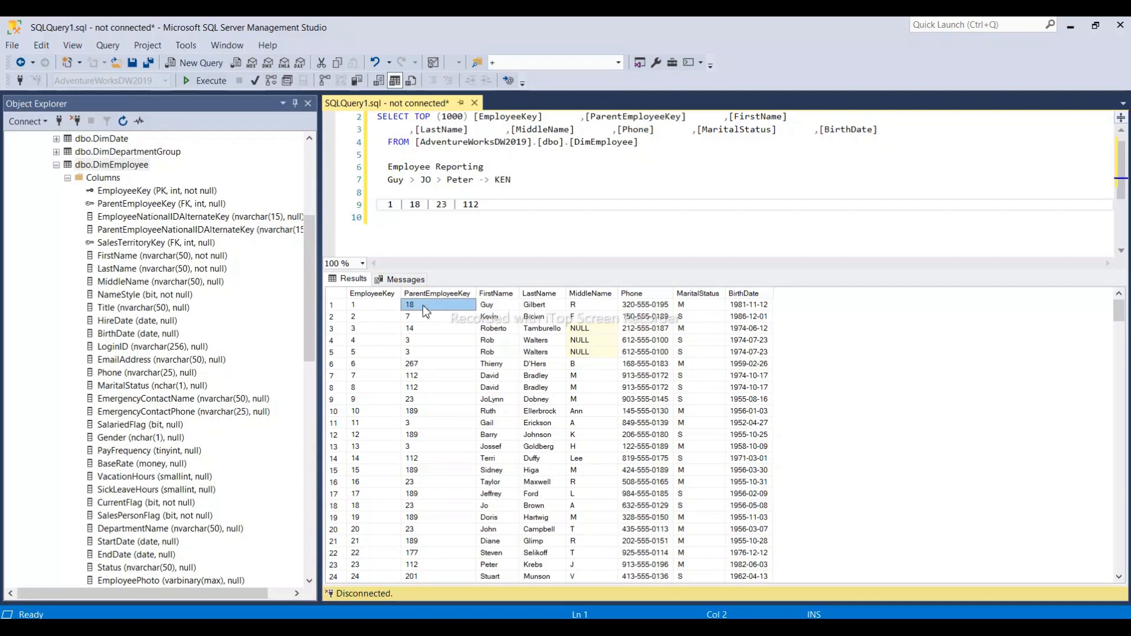
click(363, 508)
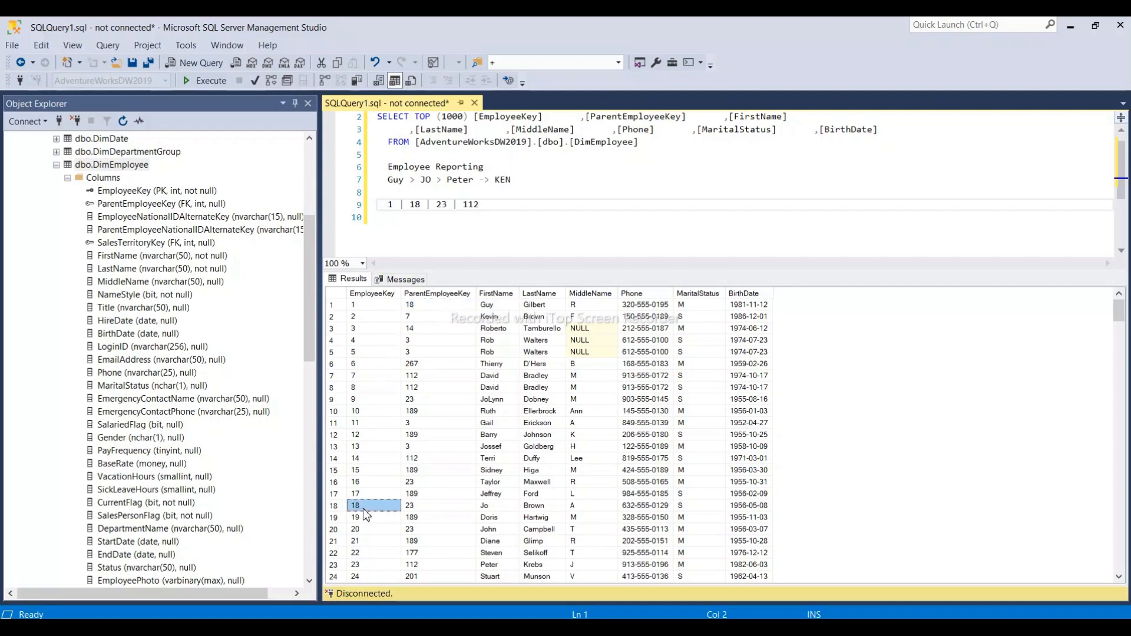
click(483, 505)
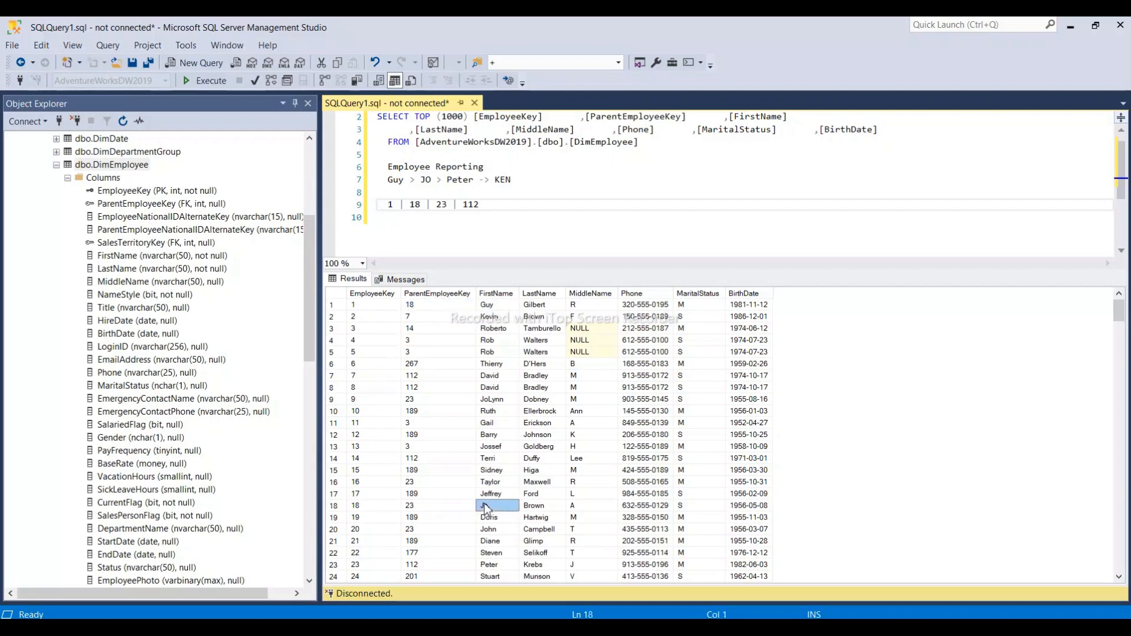
click(423, 181)
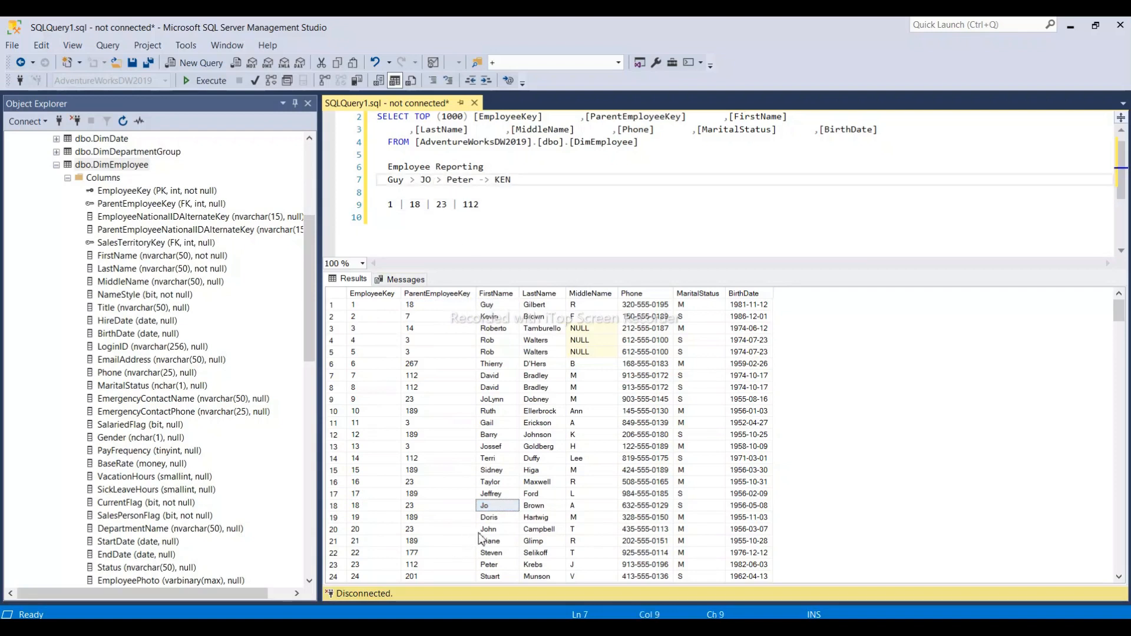
click(488, 508)
scroll(489, 511, down, 1)
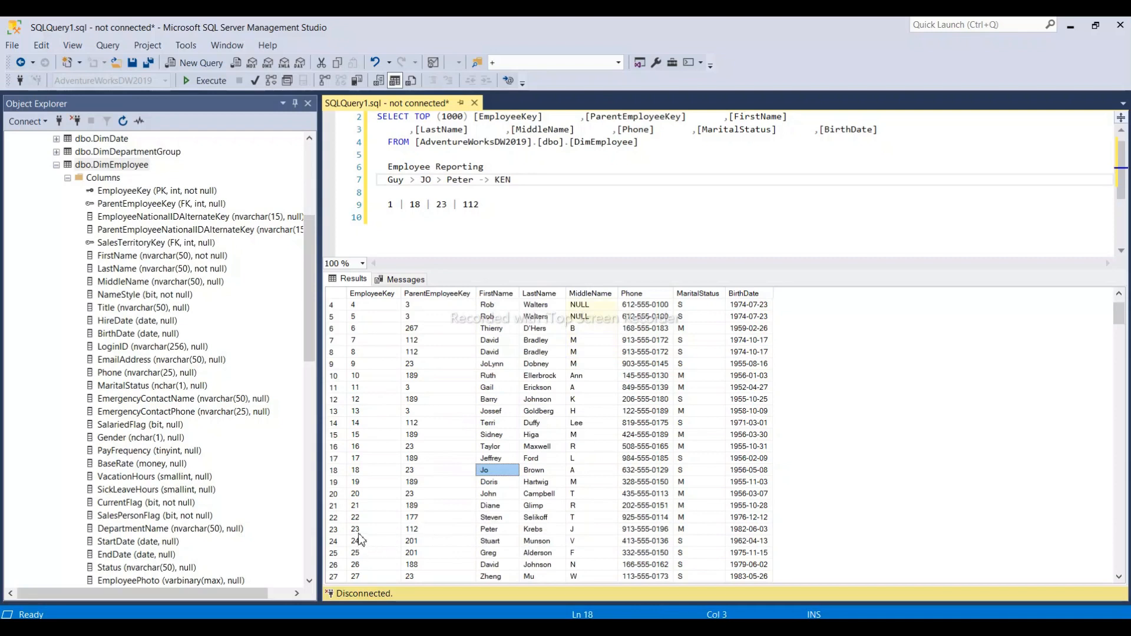
click(360, 530)
click(492, 529)
scroll(498, 533, down, 2)
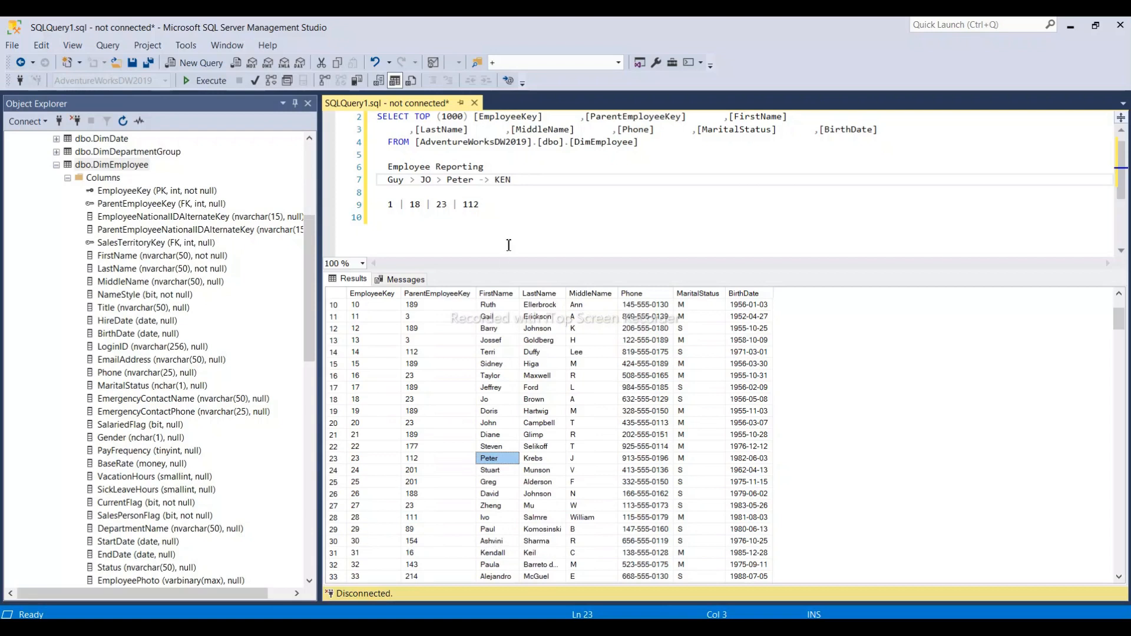
drag(509, 205, 369, 180)
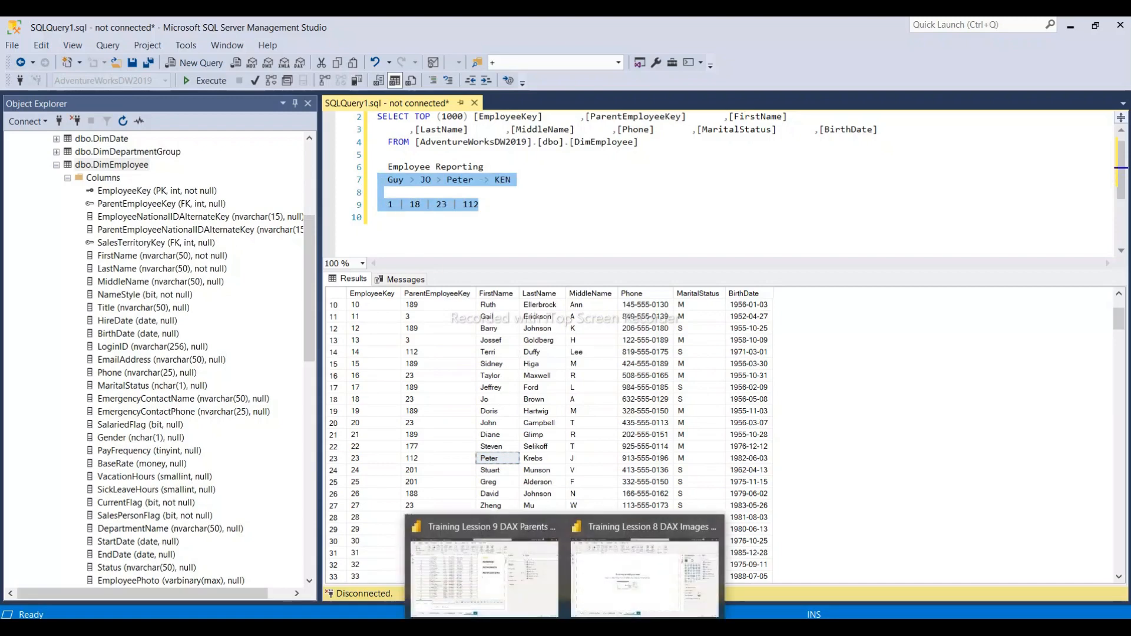
Switch to the Training Lession 8 DAX Images report in Power BI and set DimEmployee's ParentEmployeeKey summarization to Don't summarize
click(640, 586)
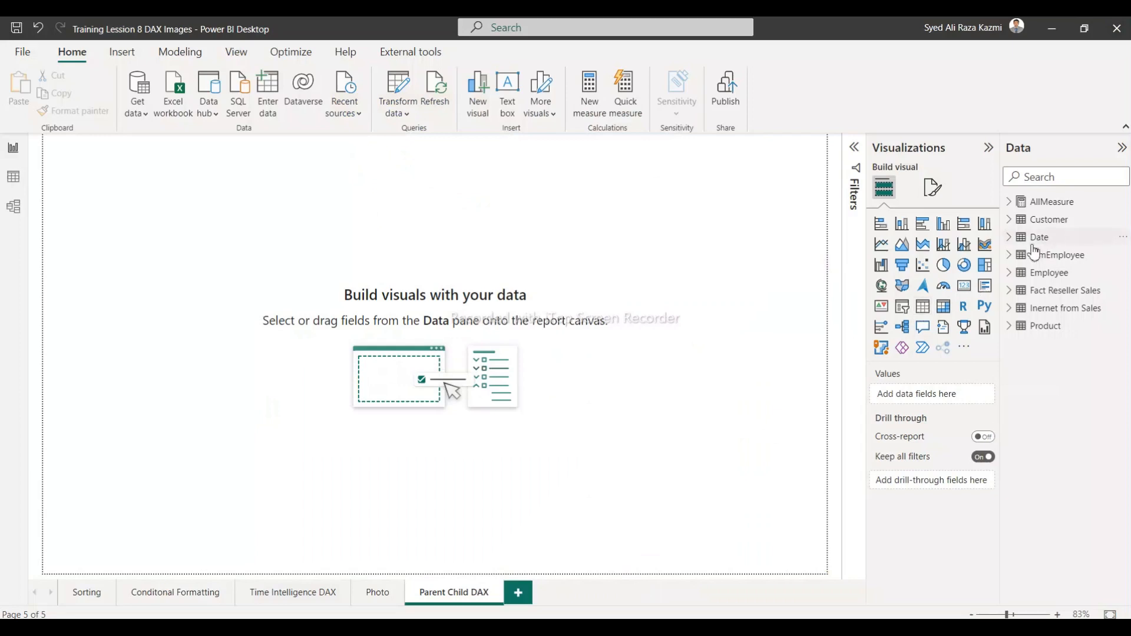
click(1010, 258)
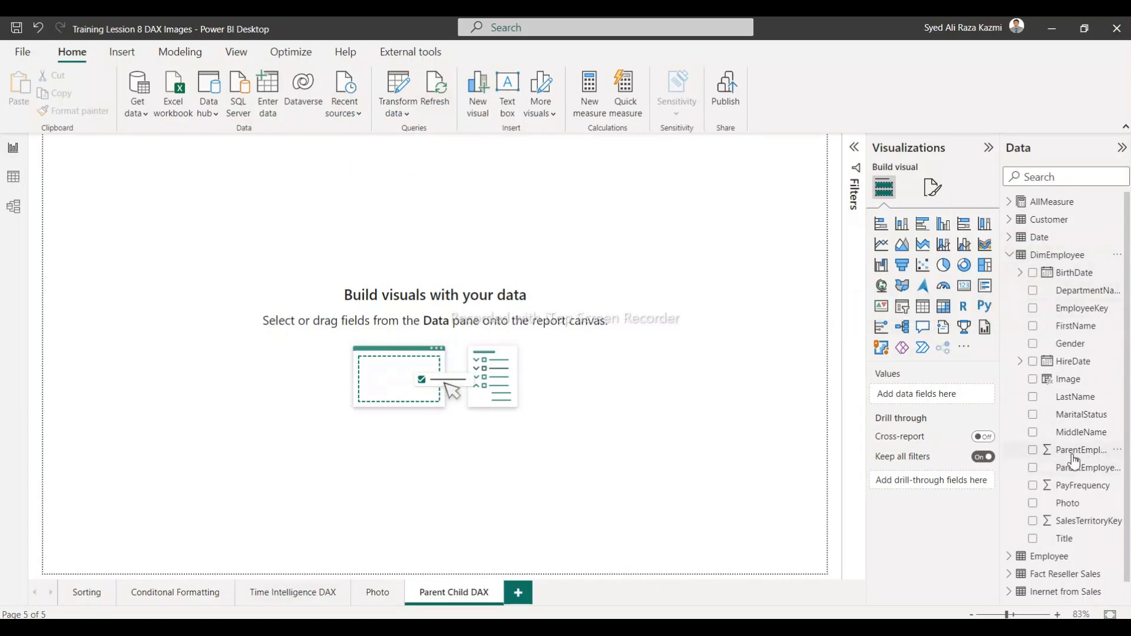
drag(1000, 457, 910, 459)
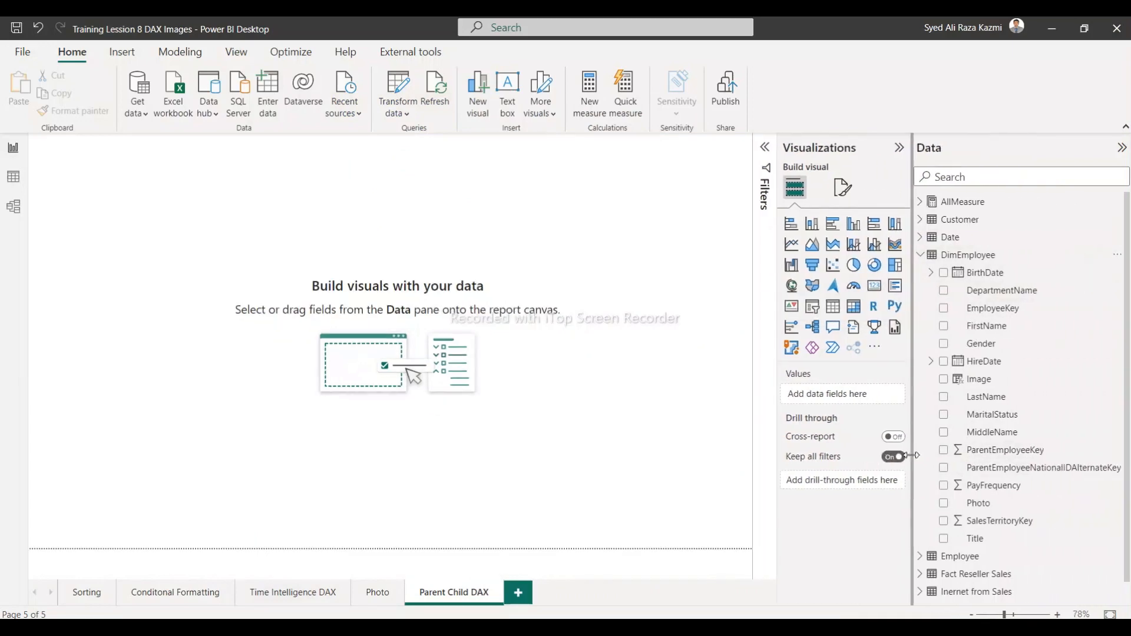
click(966, 453)
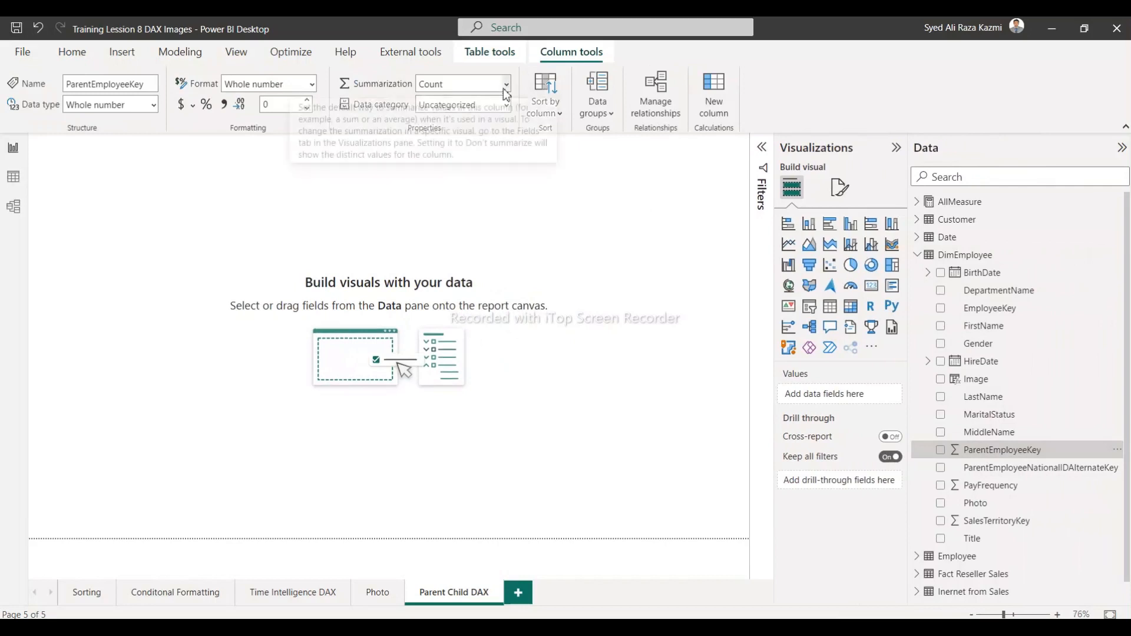
click(506, 91)
click(475, 102)
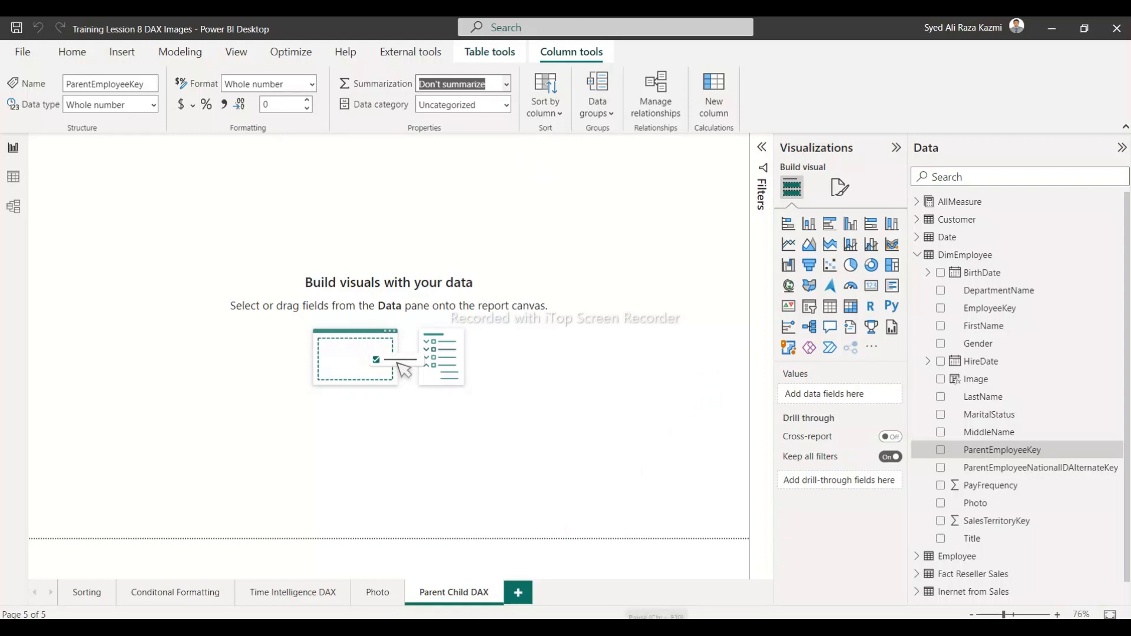
Start a new calculated column in the DimEmployee table
click(1118, 257)
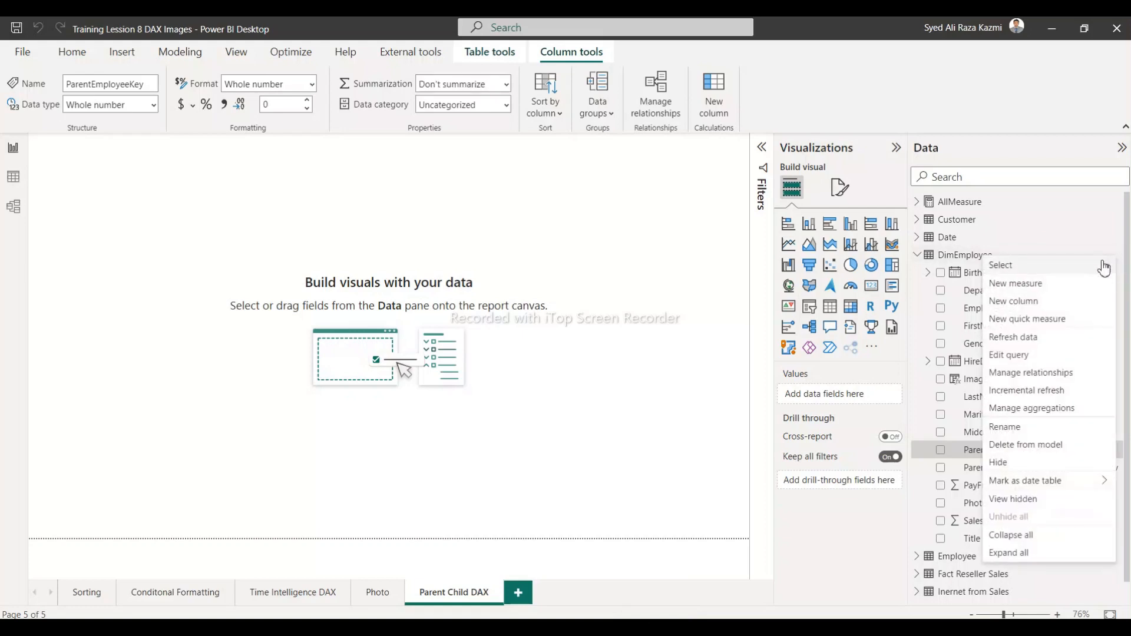
click(1018, 305)
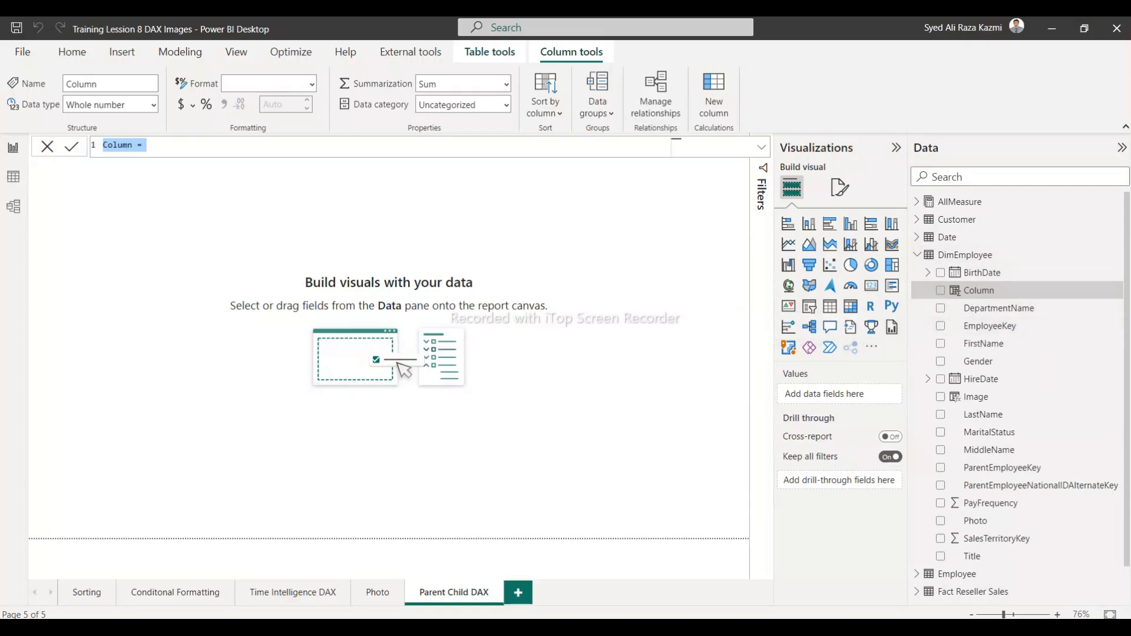
Switch to SQL Server Management Studio to review the reporting chain and its pipe-separated key path, and return to the Training Lession 8 report
key(alt+Tab)
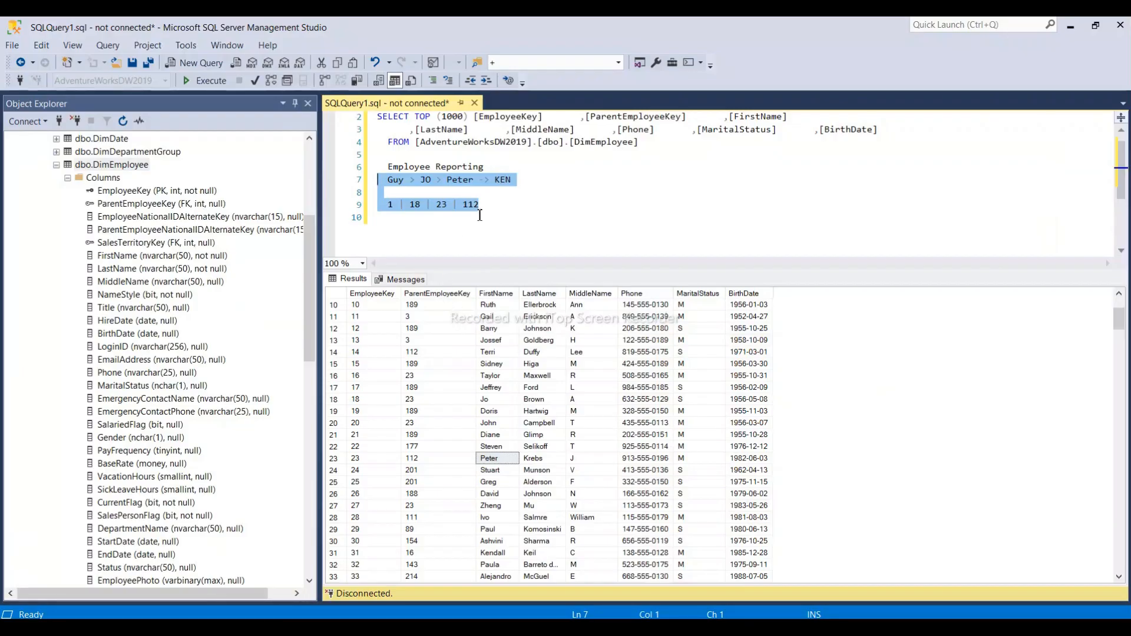
click(413, 219)
drag(388, 205, 497, 210)
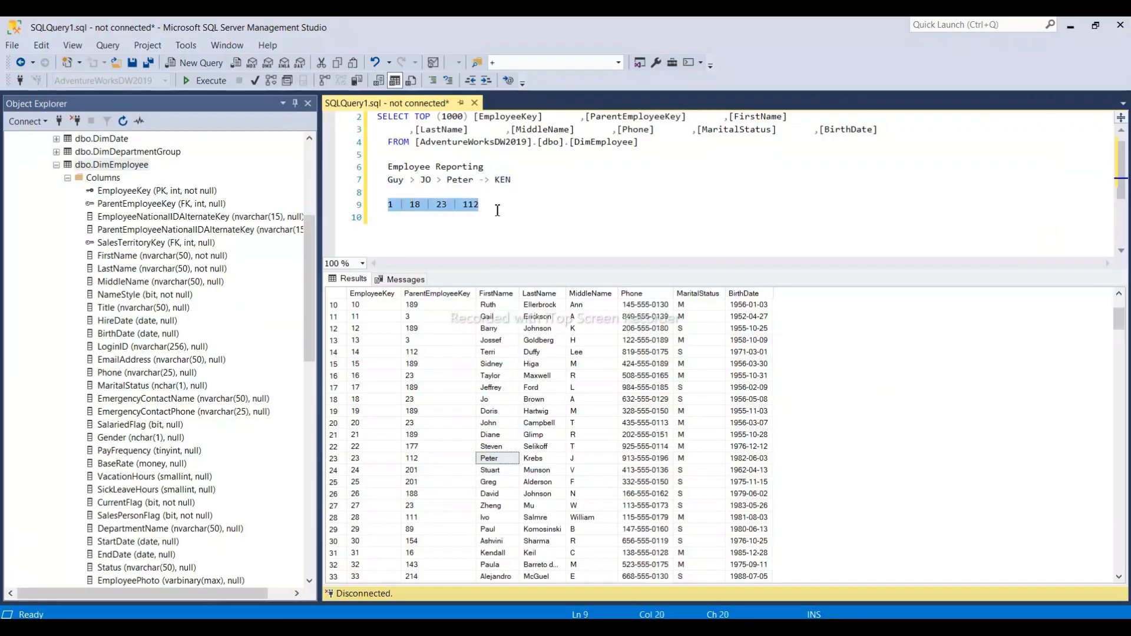
click(398, 186)
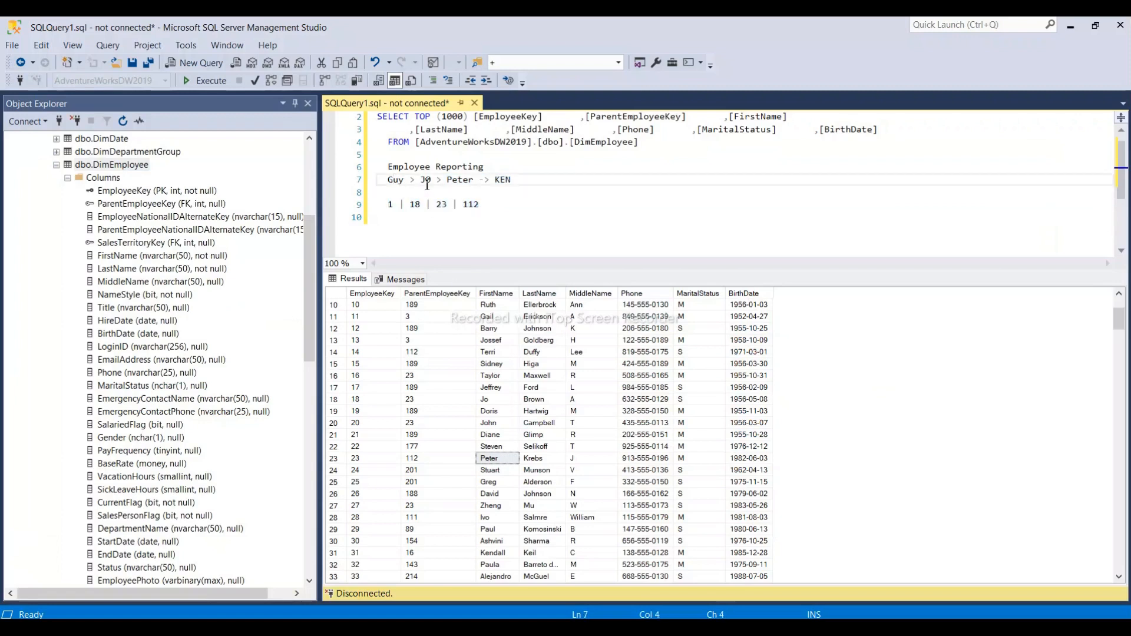
double_click(463, 180)
double_click(508, 180)
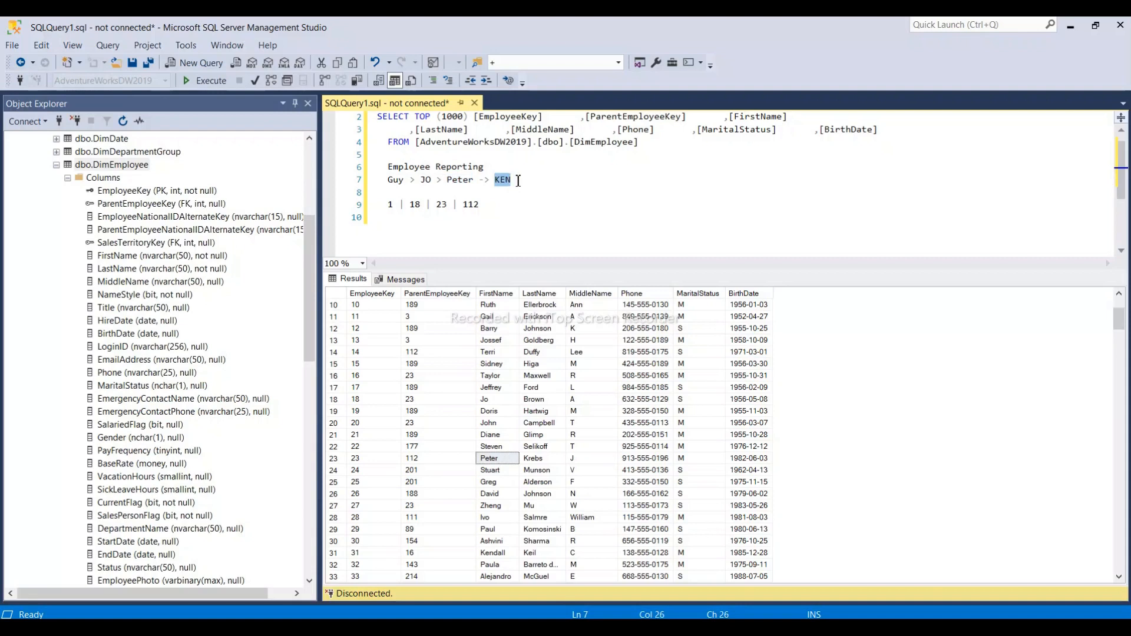
drag(517, 181, 496, 184)
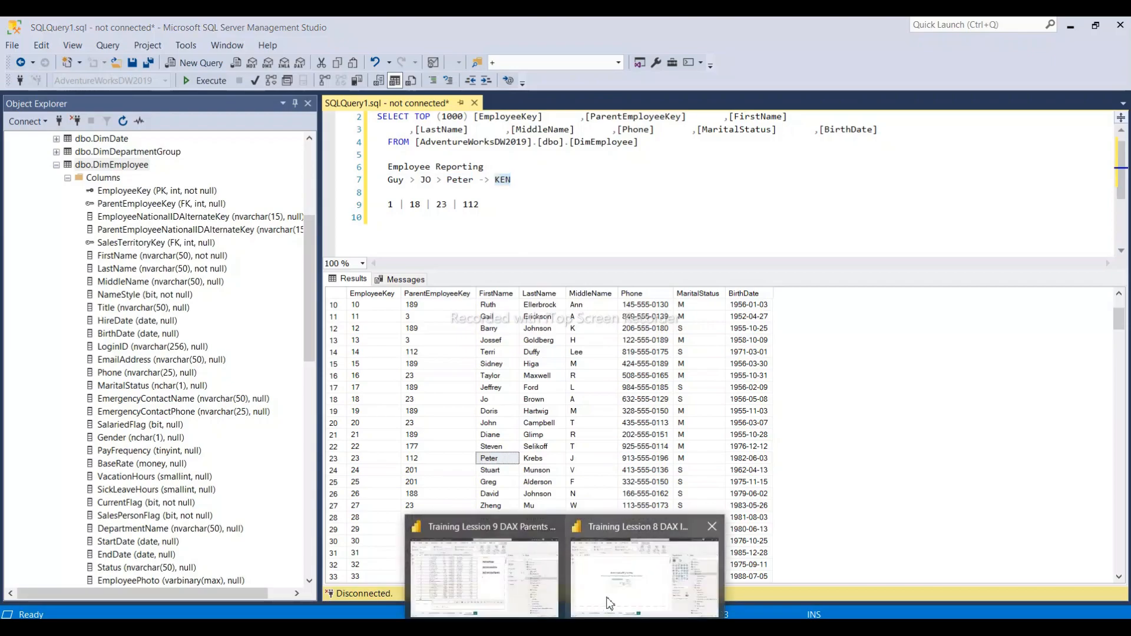
click(645, 565)
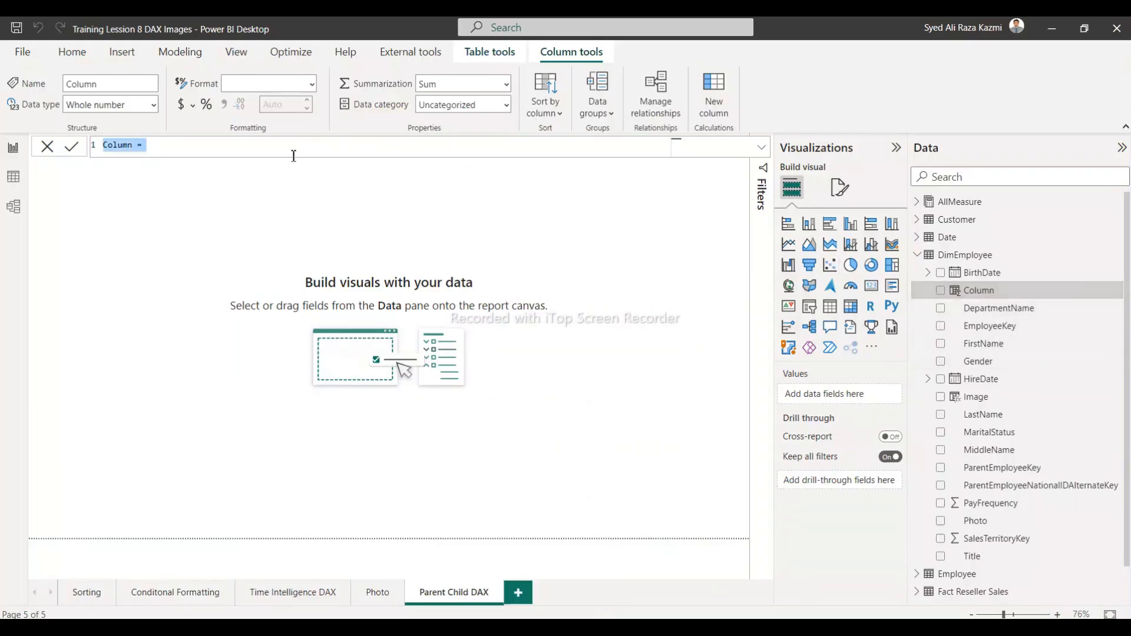
Define the new column as EmpHirerchy = PATH(DimEmployee[EmployeeKey], DimEmployee[ParentEmployeeKey]) and commit it
text(Emp)
text(EmpHirerchy = PATH(DimEmployee[EmployeeKey], DimEmployee[ParentEmployeeKey]))
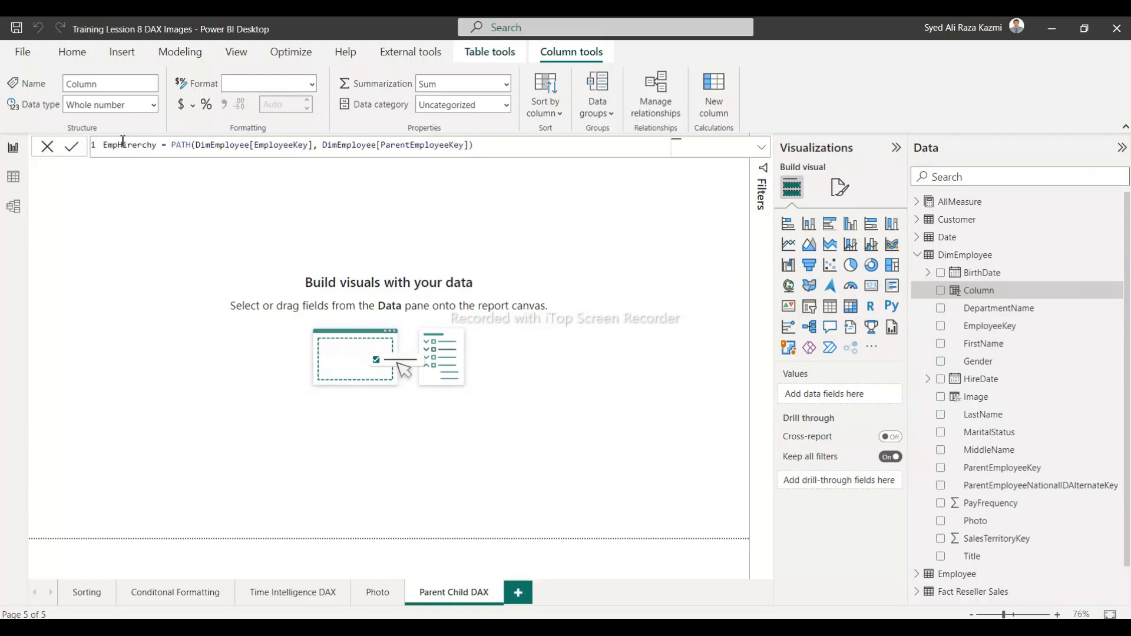
double_click(185, 147)
drag(197, 152, 198, 148)
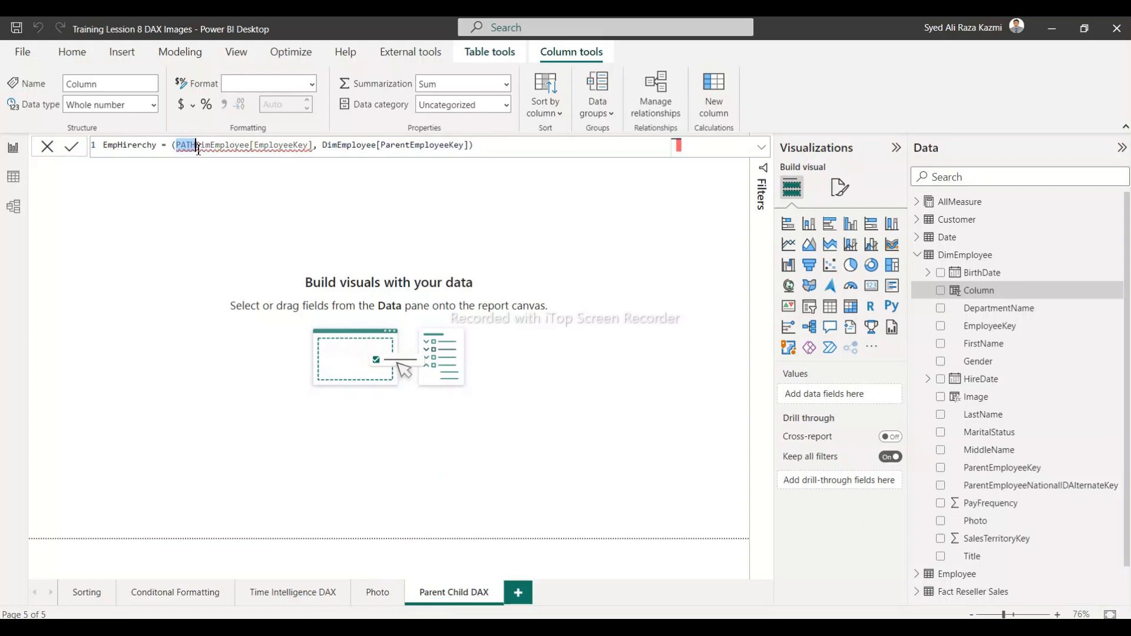
key(ctrl+z)
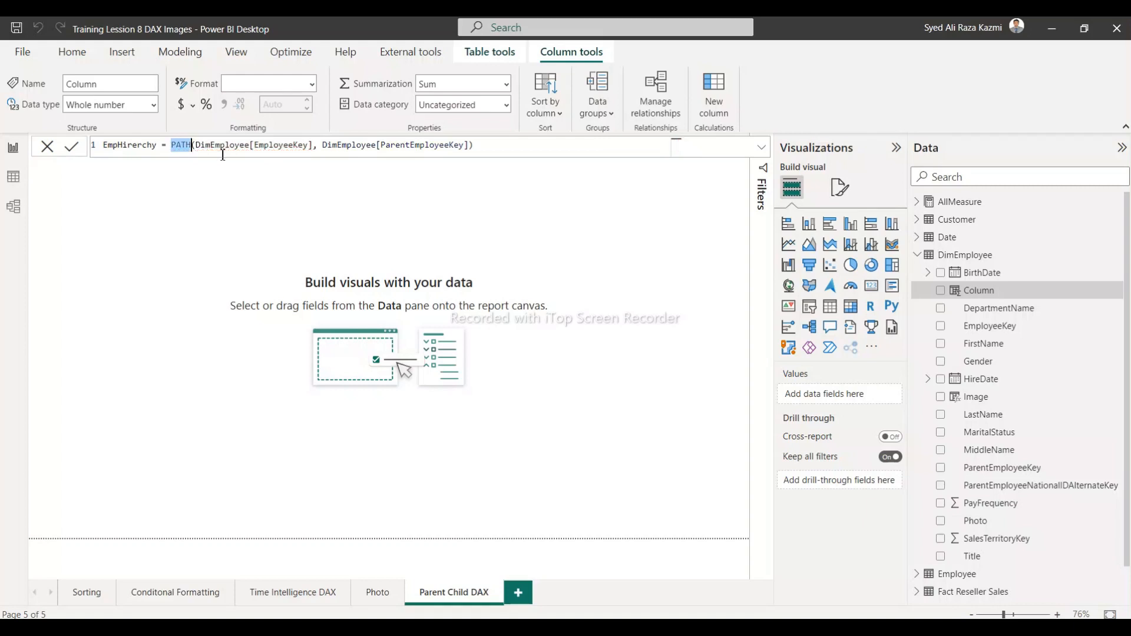
double_click(281, 145)
double_click(408, 145)
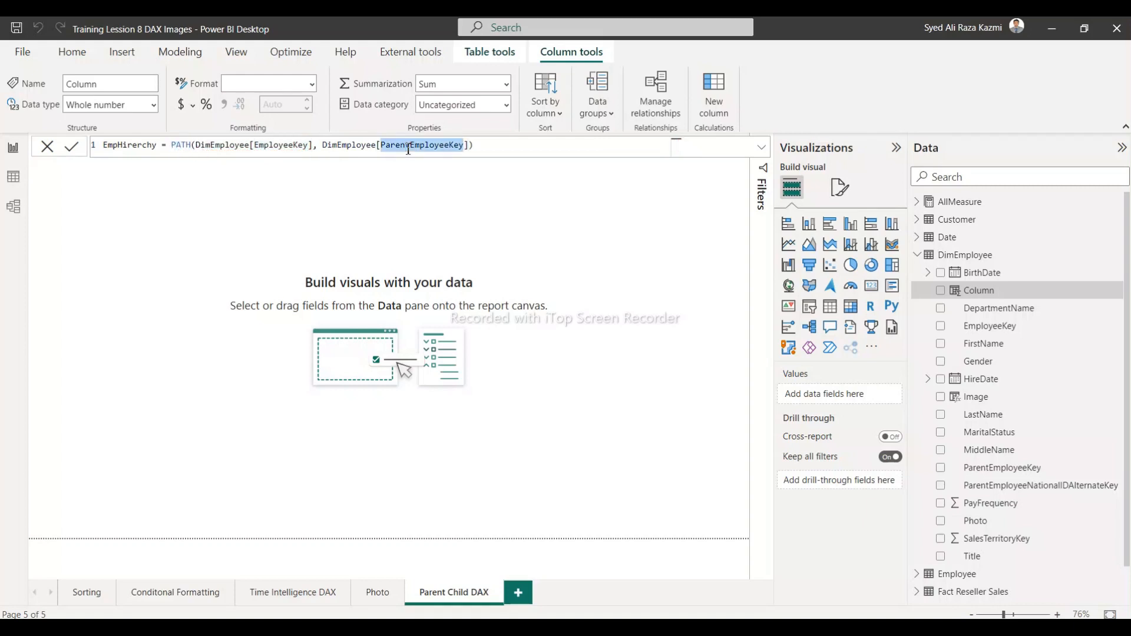
click(518, 148)
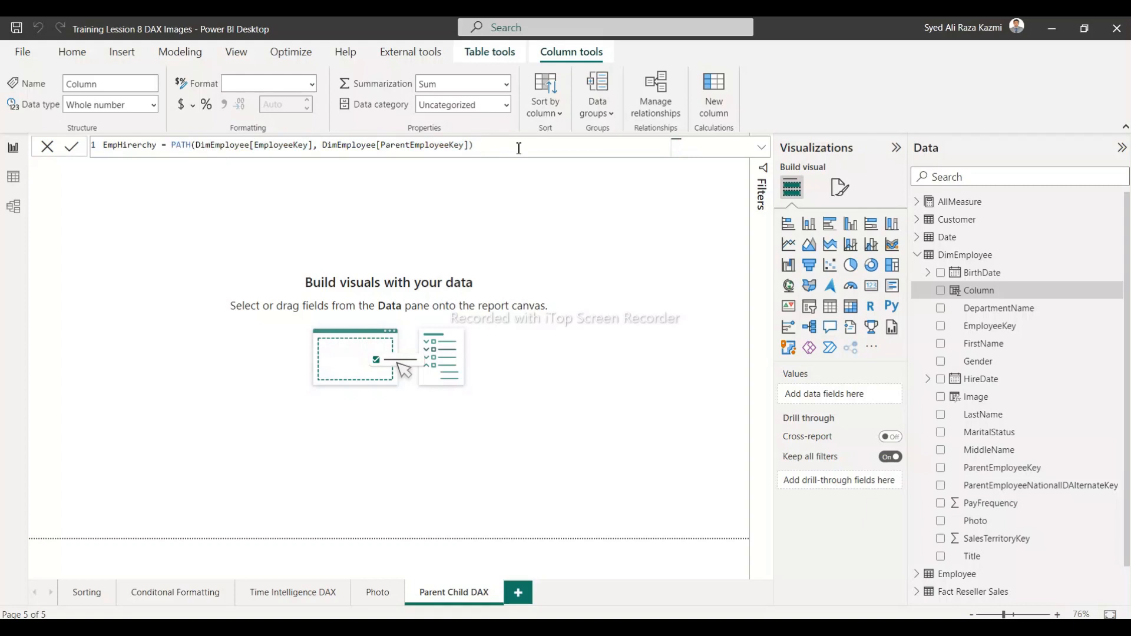
key(Return)
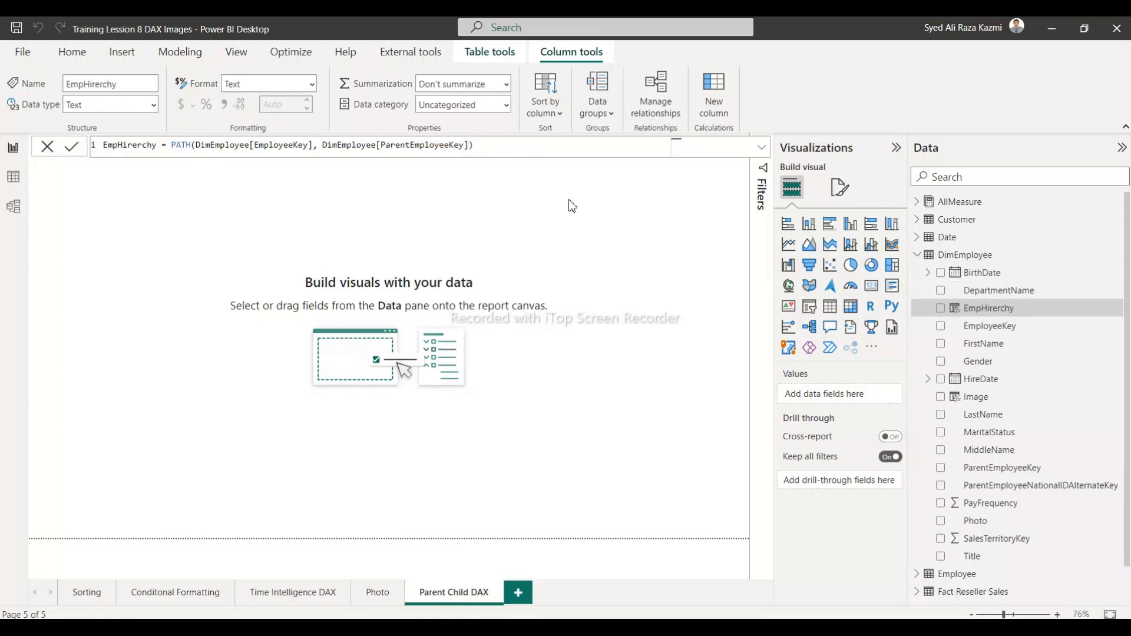
Add a table visual with the EmpHirerchy field near the upper part of the Parent Child DAX page and widen it to about double
click(643, 380)
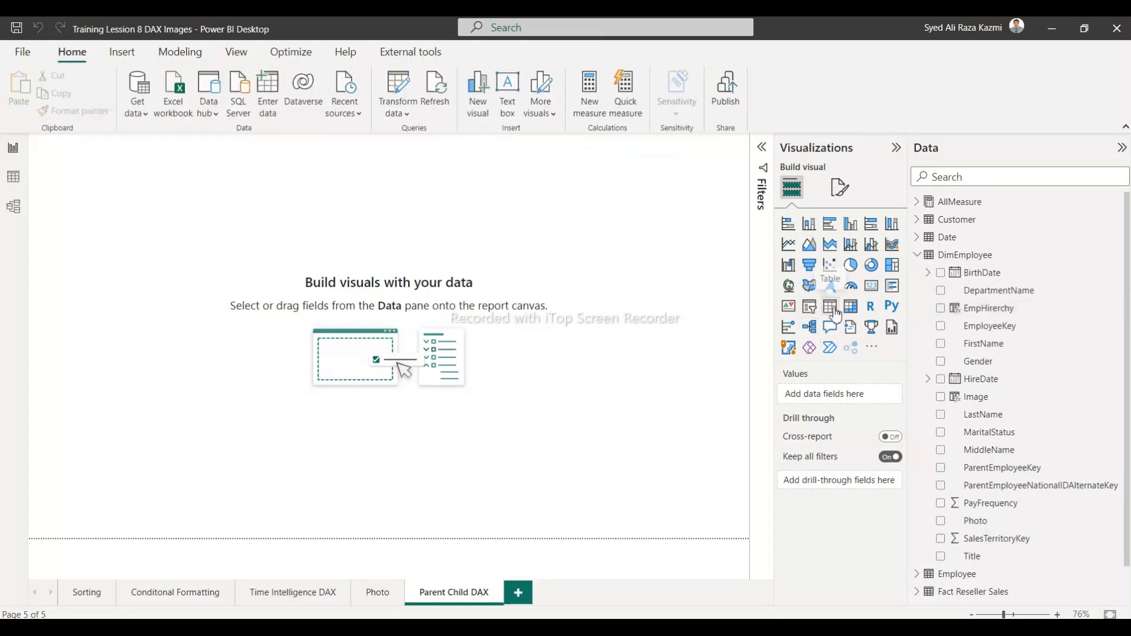
click(836, 312)
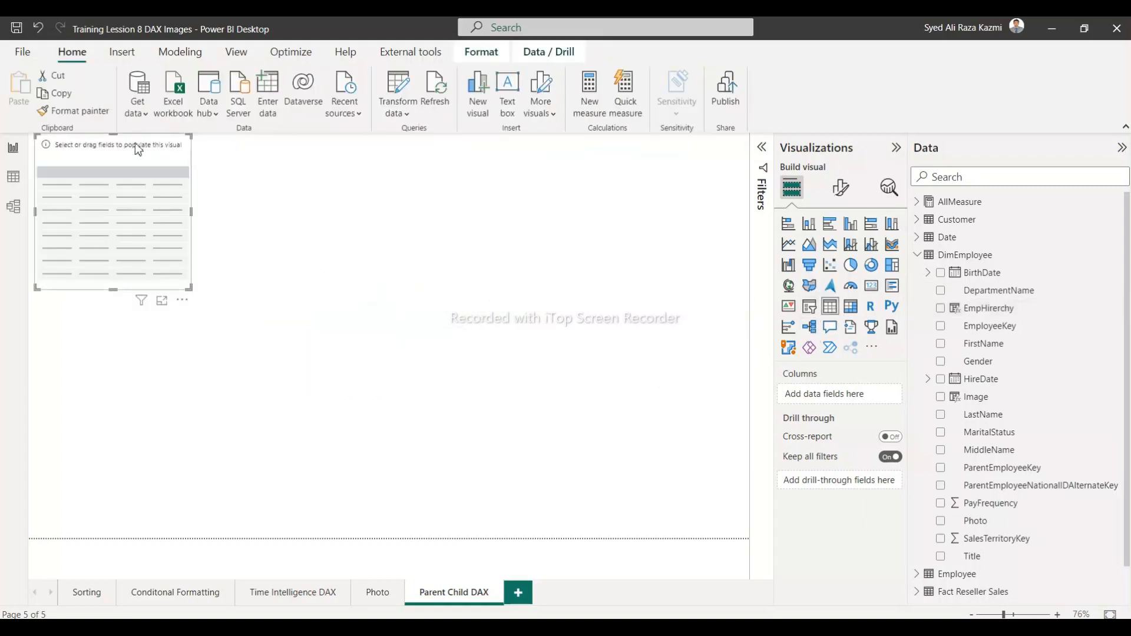
drag(135, 147, 191, 177)
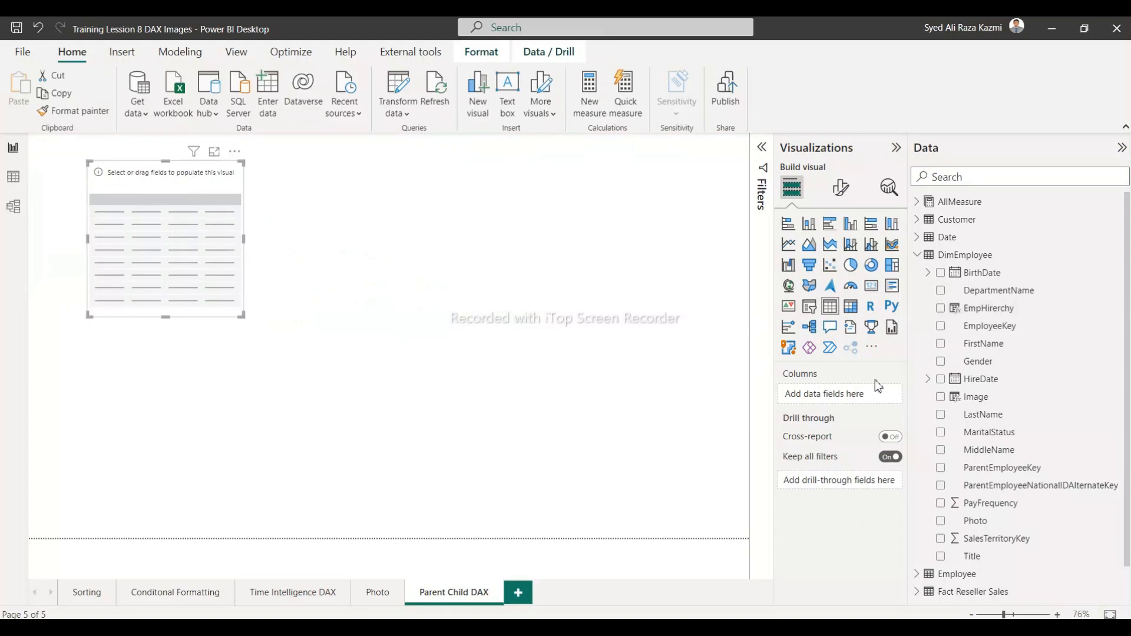
click(940, 308)
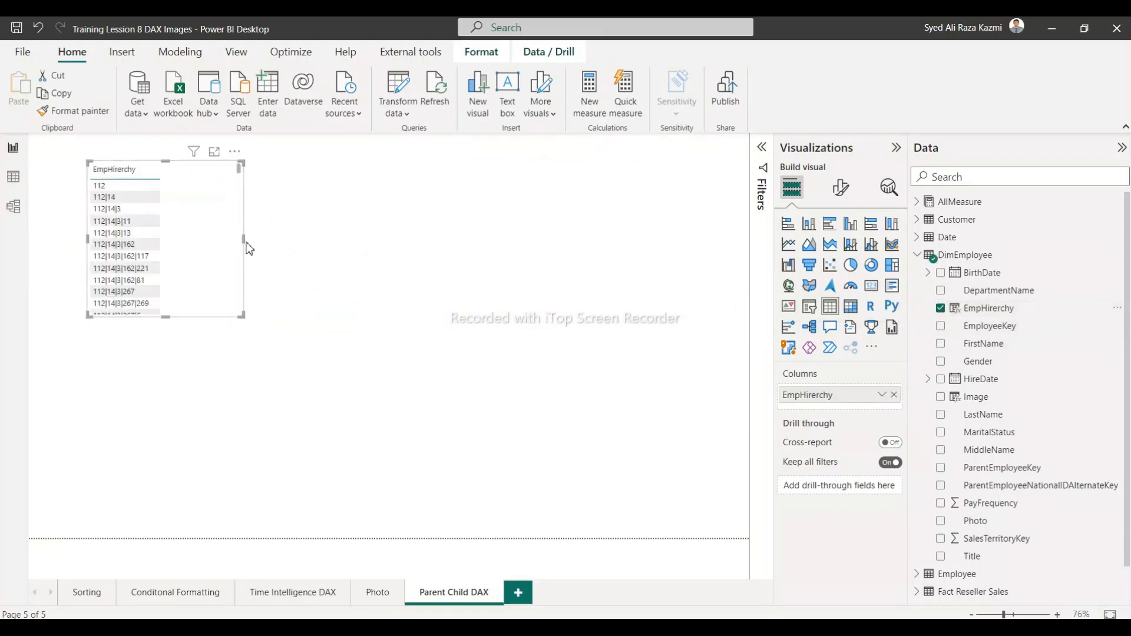
drag(245, 242, 402, 251)
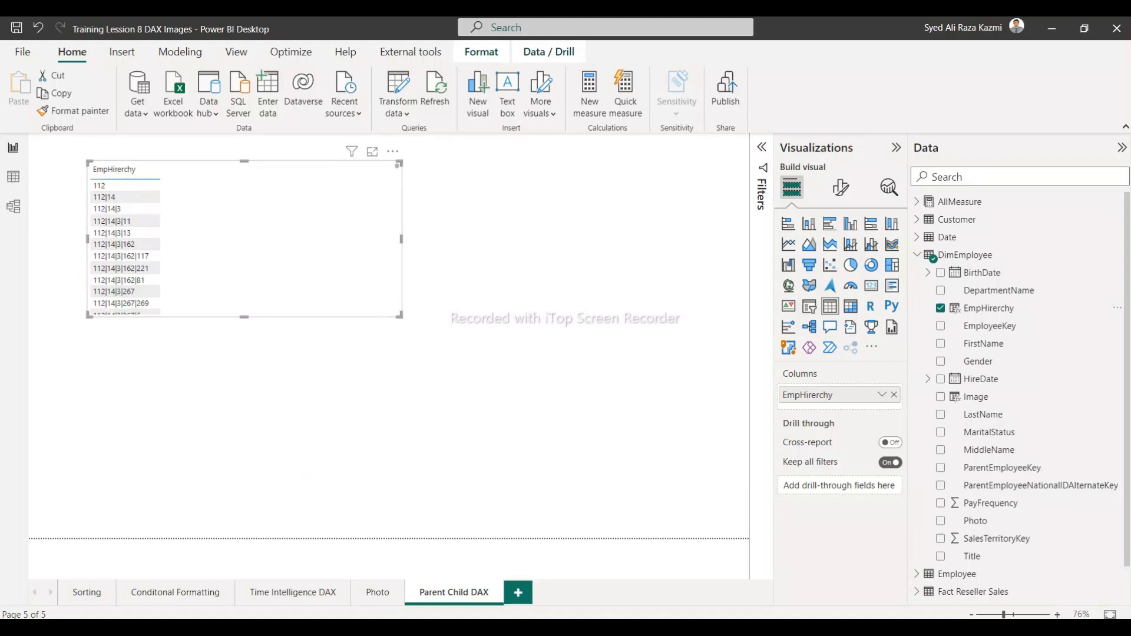
Switch to PowerPoint to review the Parent – Child DAX function list, and return to the Training Lession 8 report in Power BI
key(alt+Tab)
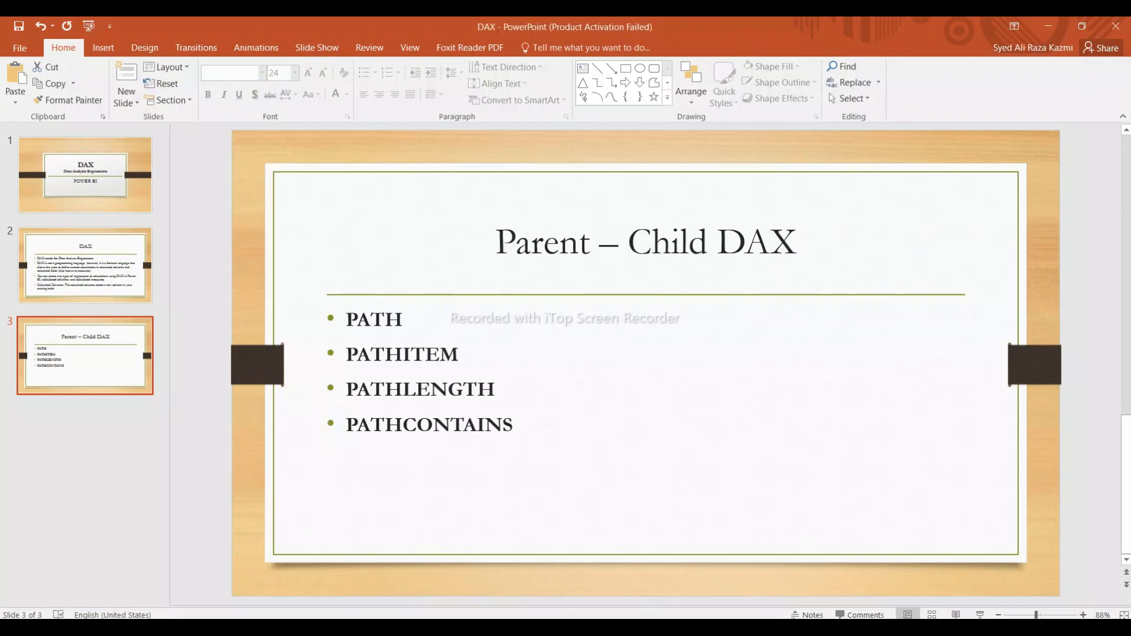
click(564, 630)
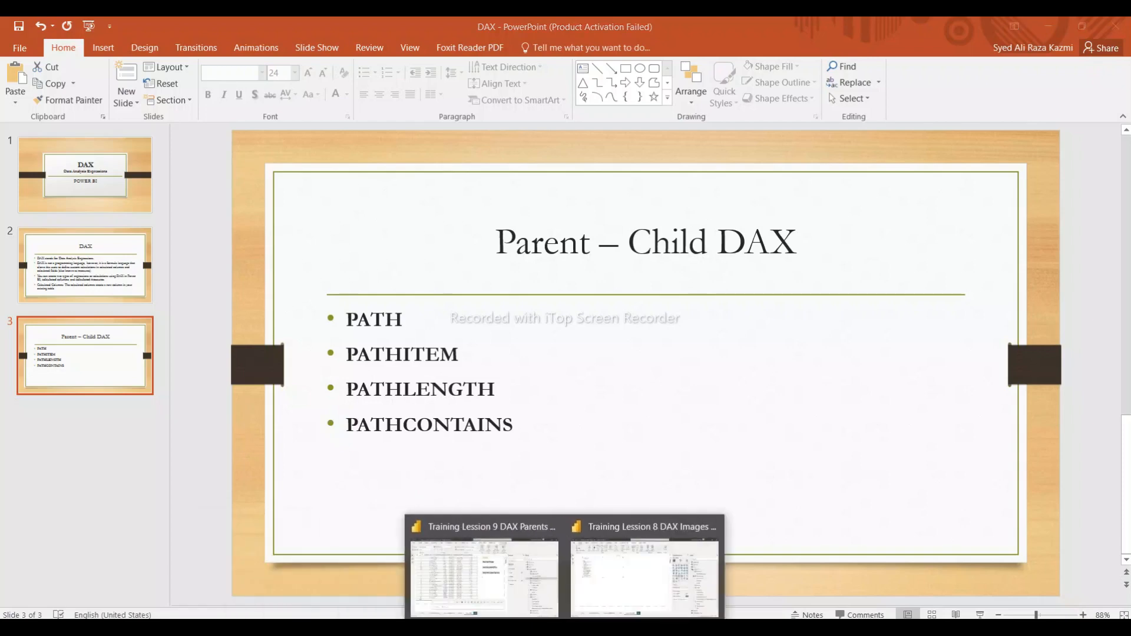
click(618, 591)
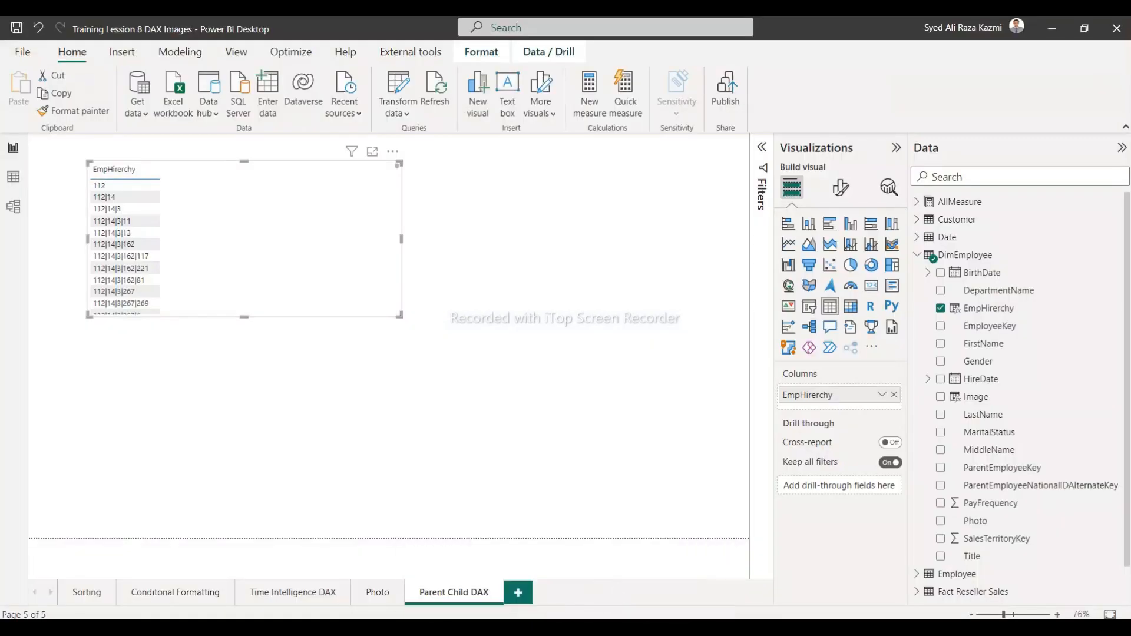
Add a calculated column to DimEmployee defined as Path Length = PATHLENGTH(DimEmployee[EmpHirerchy]) and commit it
click(1118, 258)
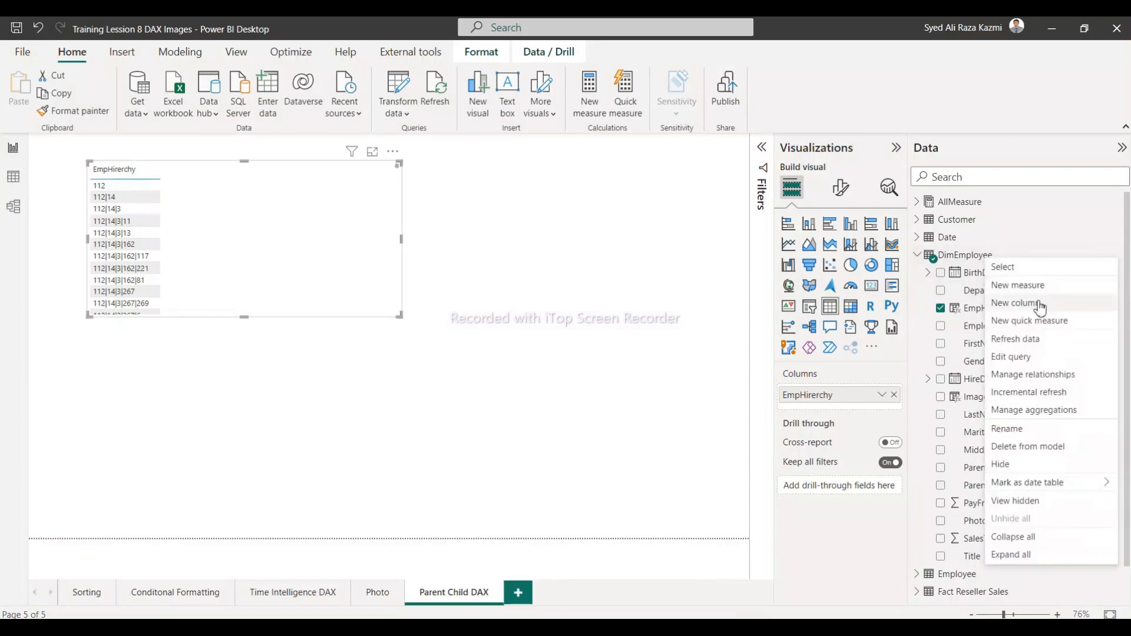
key(Escape)
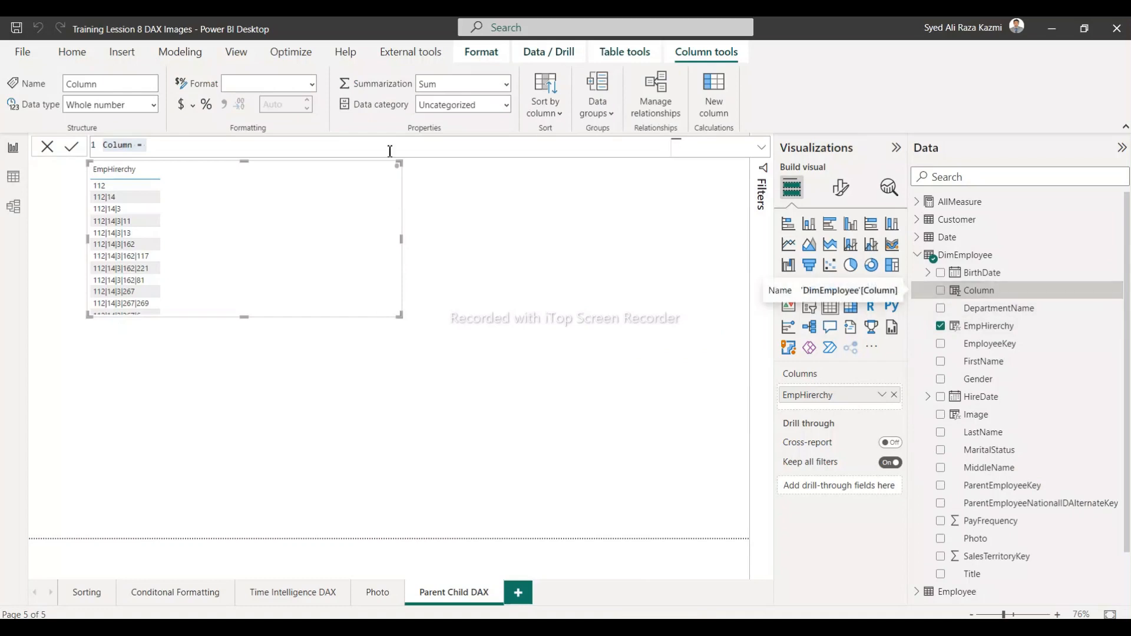
drag(161, 146, 99, 146)
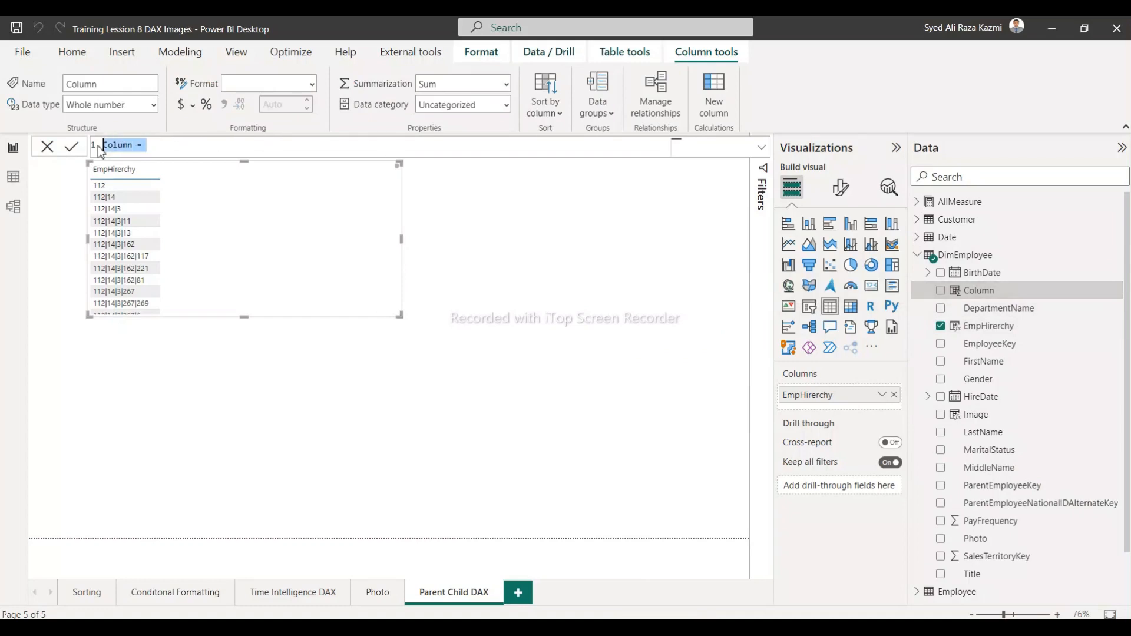
text(Path Length = PATHLENGTH(DimEmployee[EmpHirerchy]))
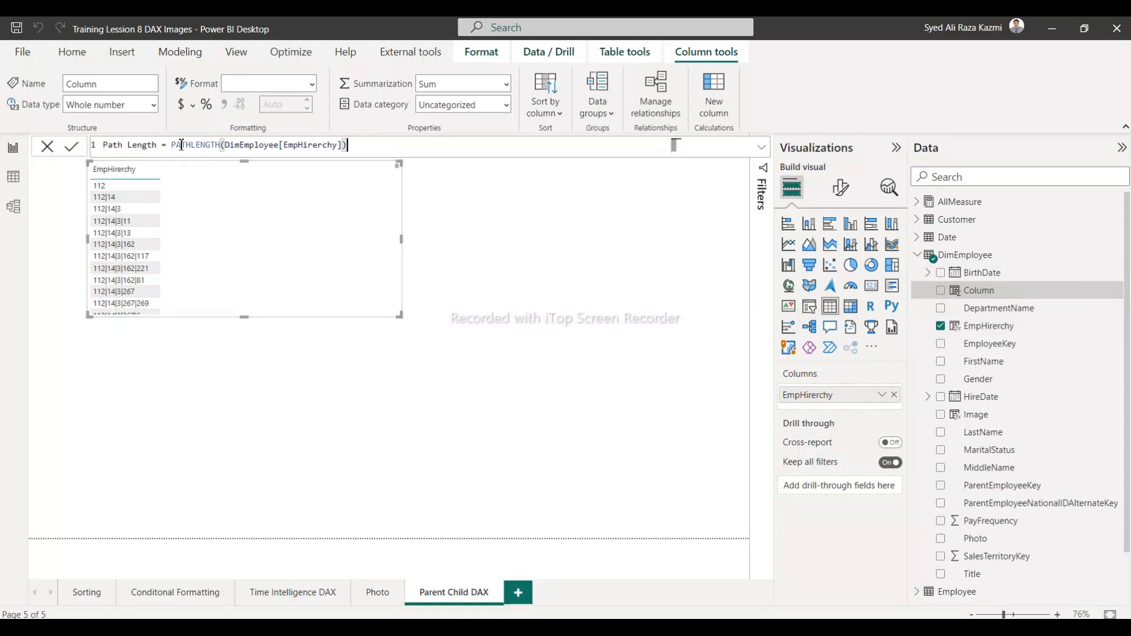
drag(225, 146, 342, 147)
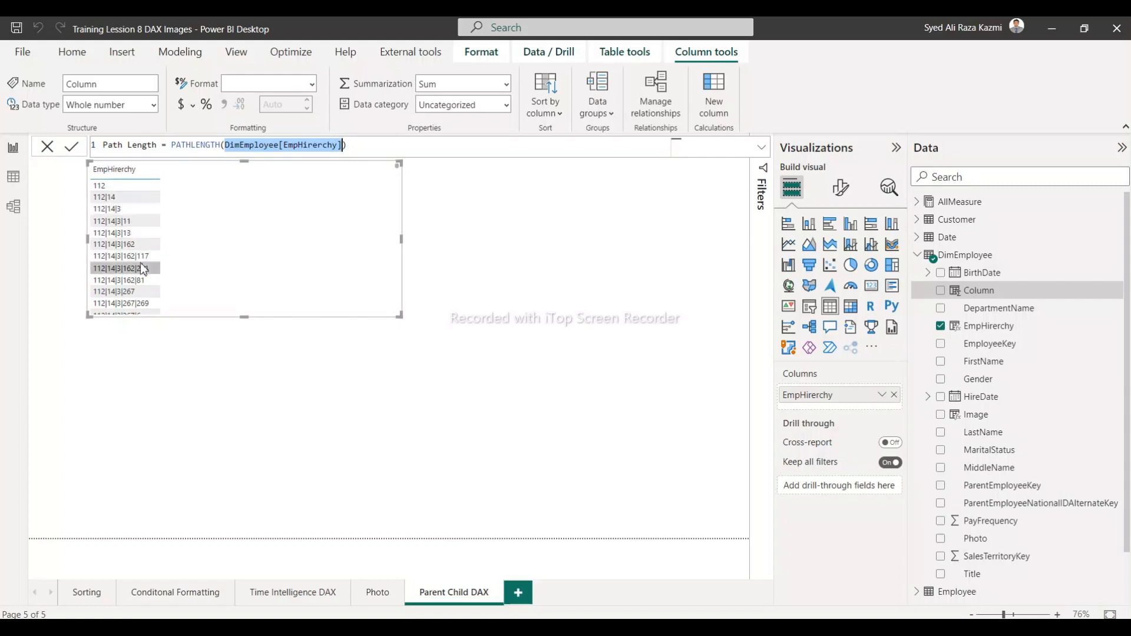
key(Return)
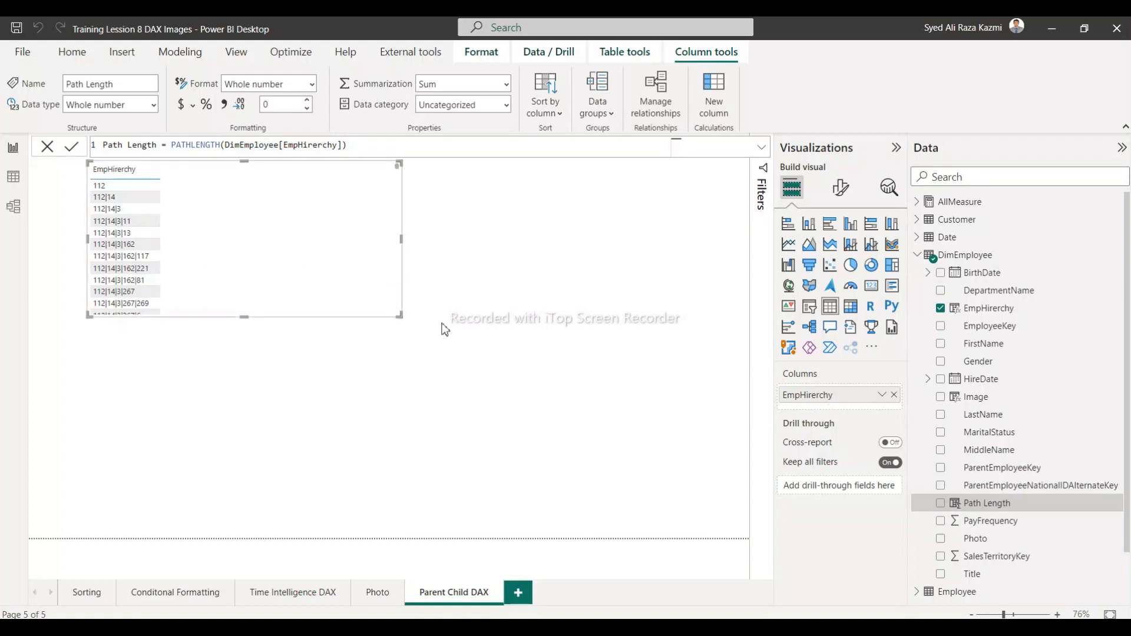
Set the Path Length column's summarization to Don't summarize and include the unsummarized field in the EmpHirerchy table visual
click(940, 503)
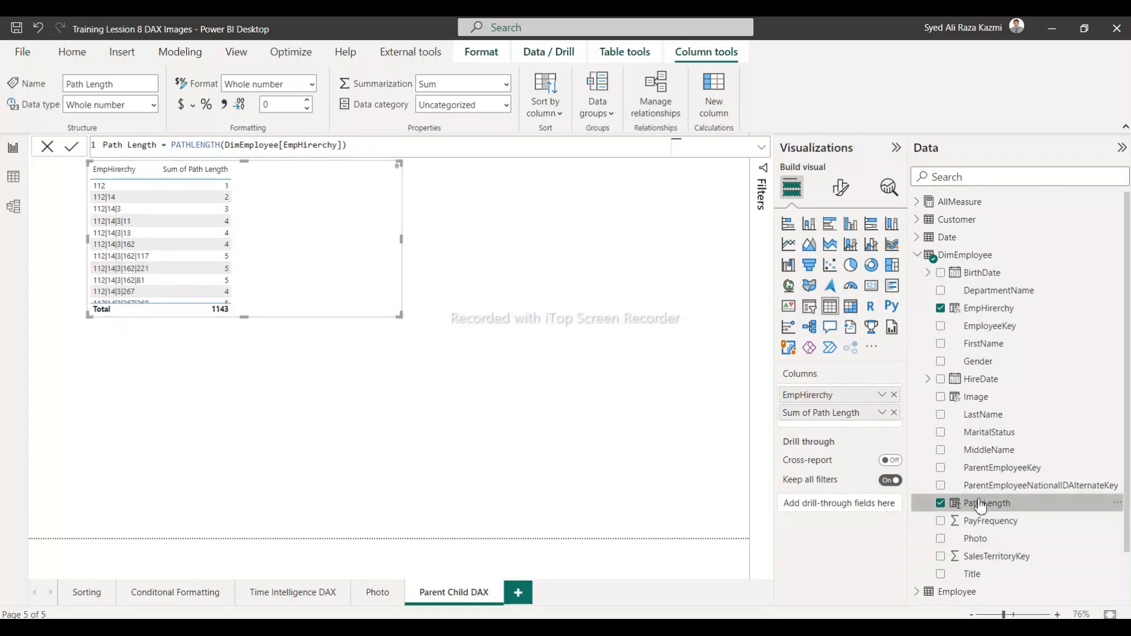
click(506, 85)
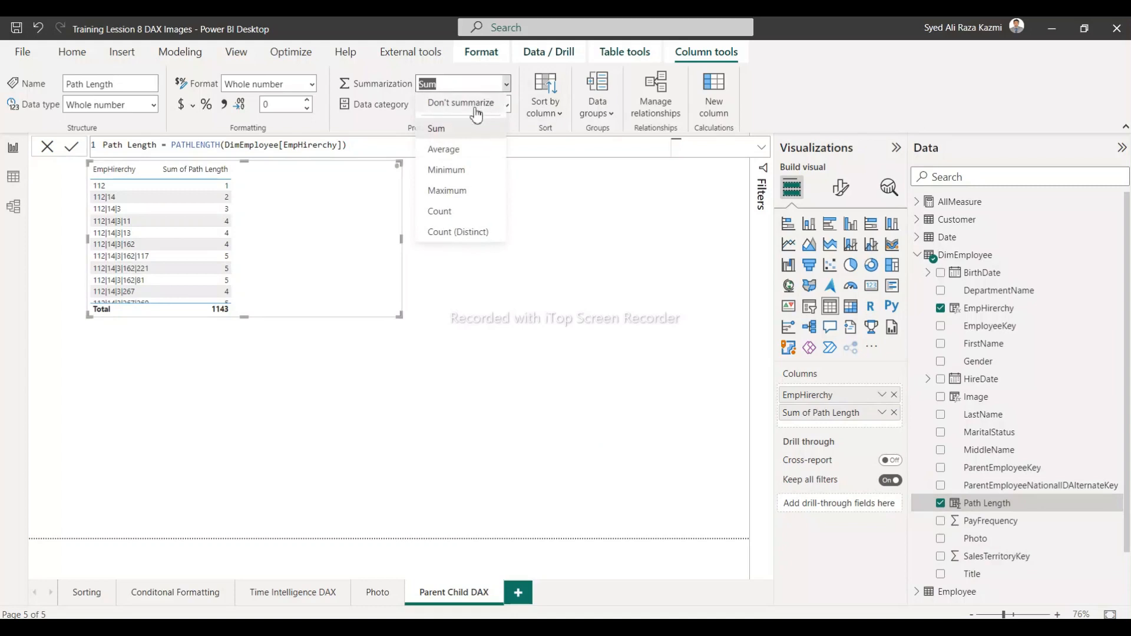
click(545, 94)
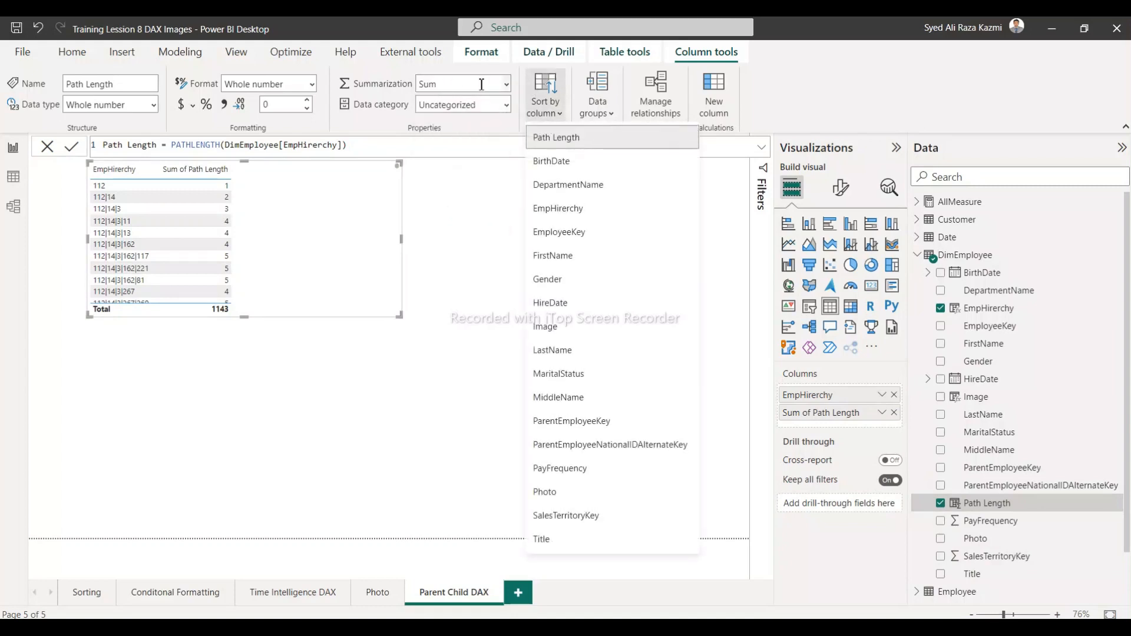
click(505, 86)
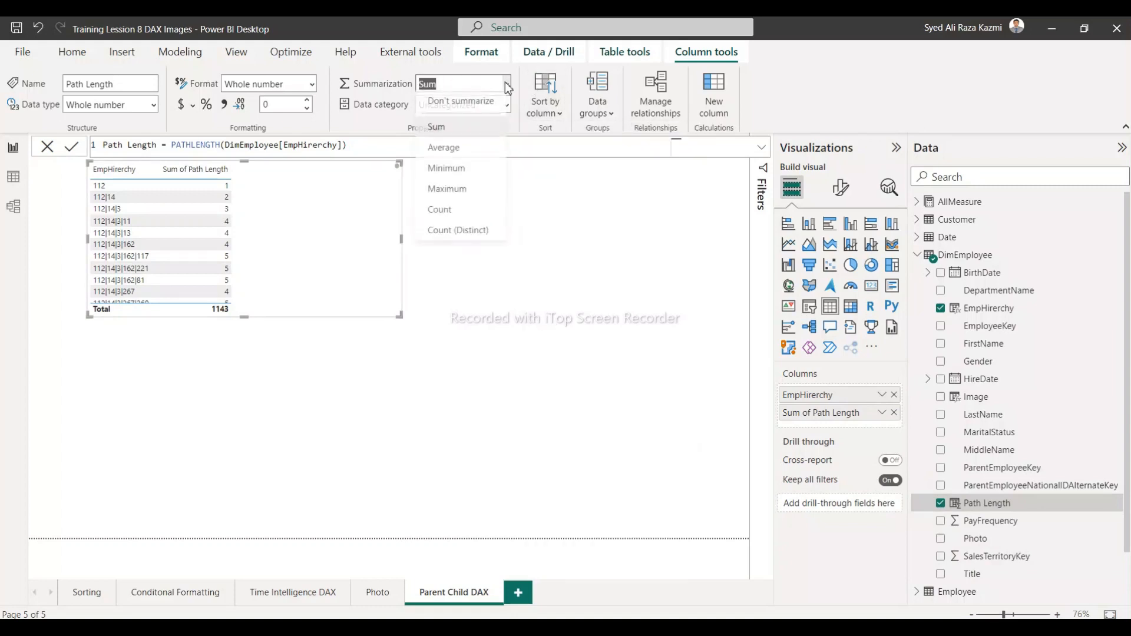
click(475, 109)
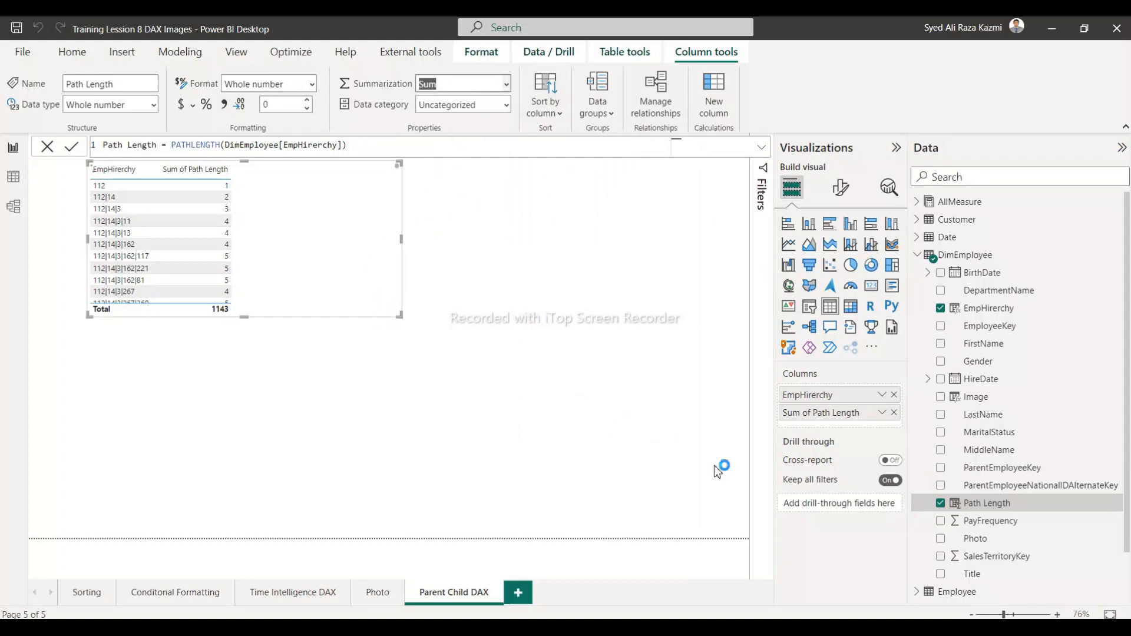
click(894, 412)
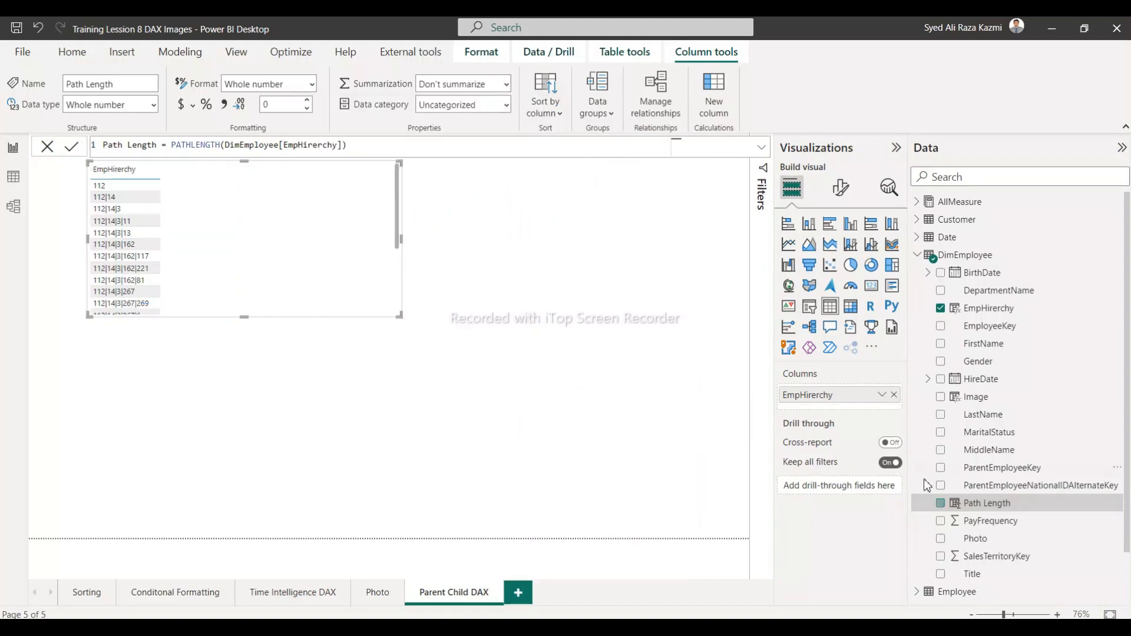
click(943, 507)
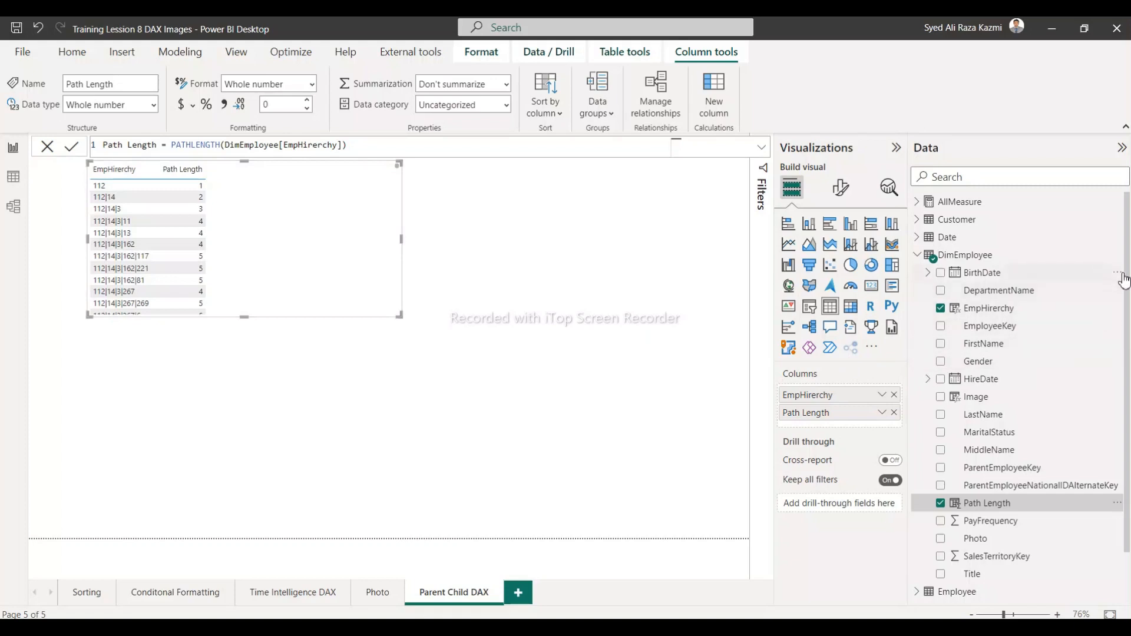
Create the DimEmployee column FullName = DimEmployee[FirstName] & " " & DimEmployee[LastName] and add it to the table visual
click(1117, 254)
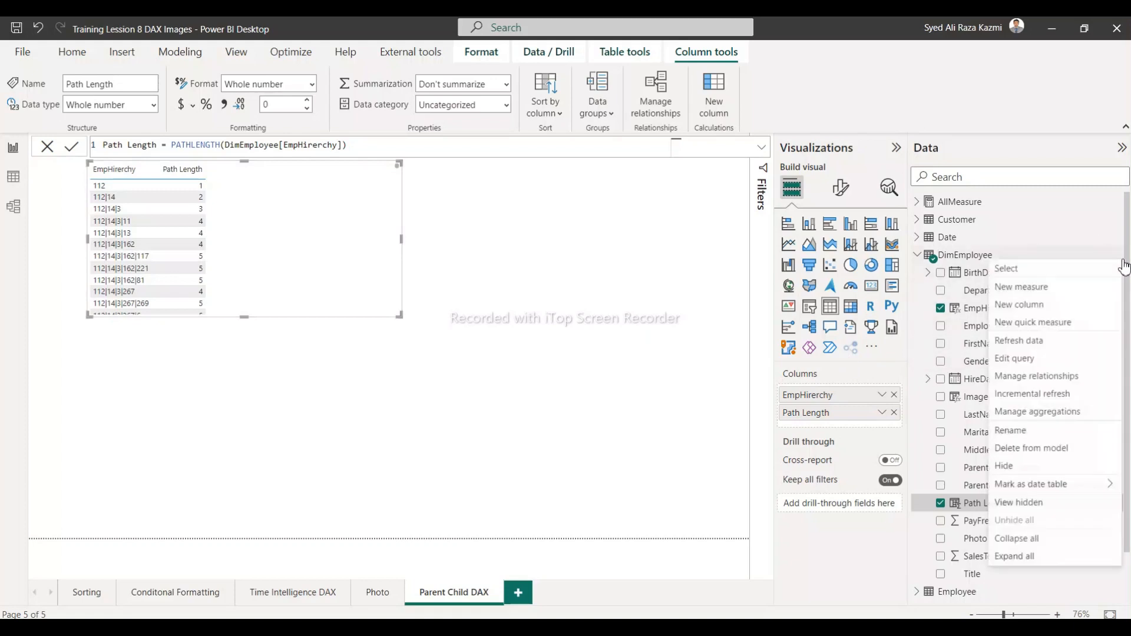
click(1027, 305)
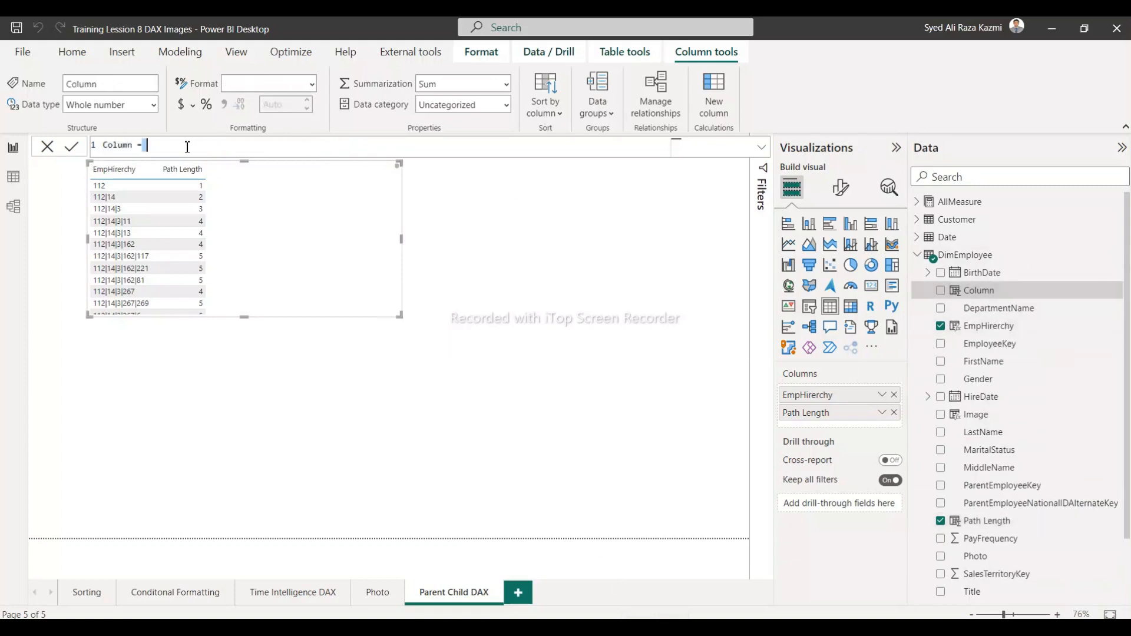
drag(189, 146, 97, 148)
text(FullName = DimEmployee[FirstName] & " " & DimEmployee[LastName])
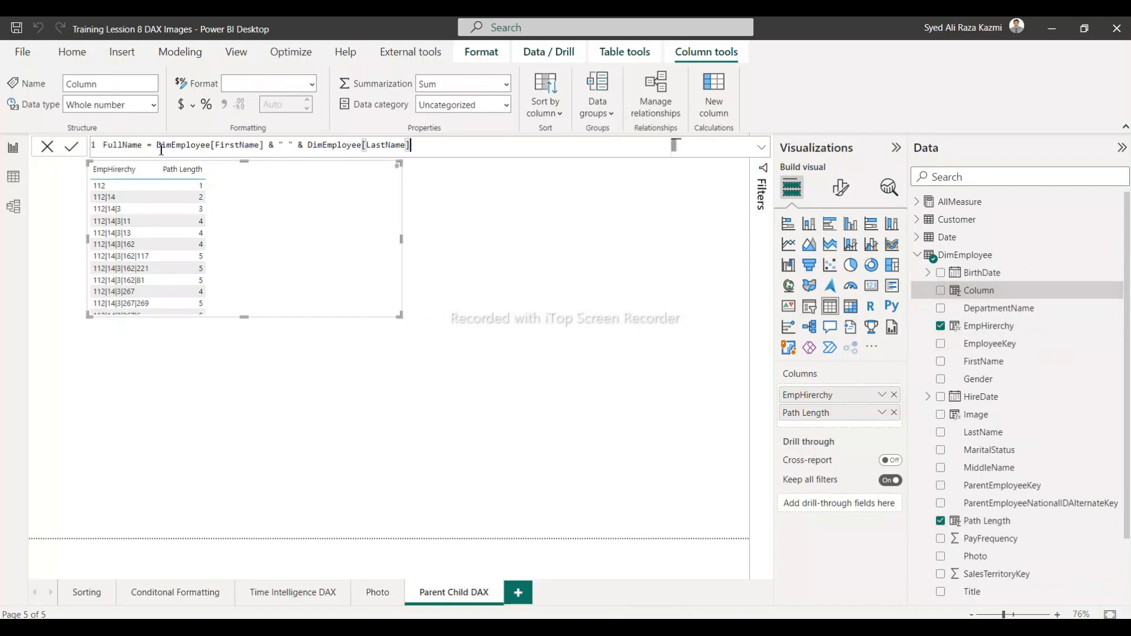
drag(156, 145, 264, 145)
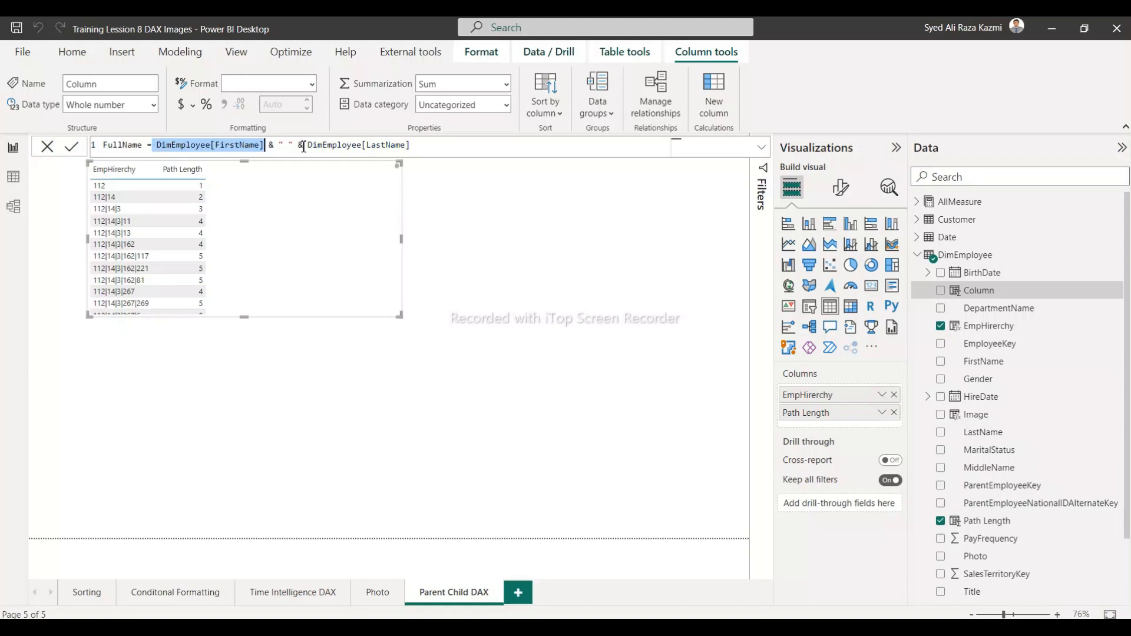
click(430, 149)
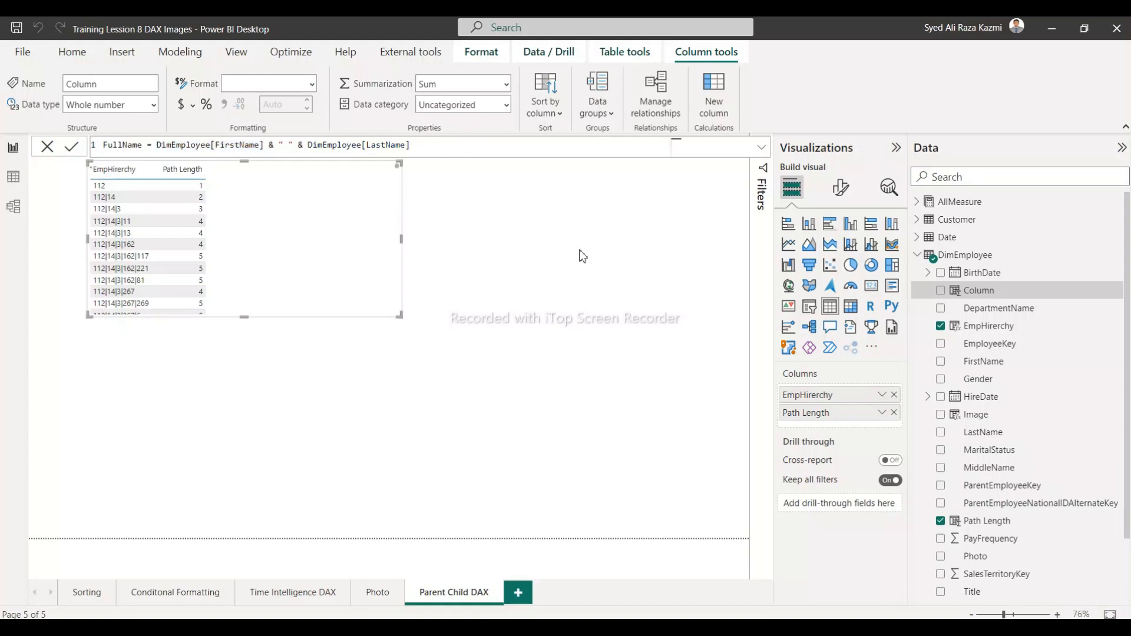
key(Return)
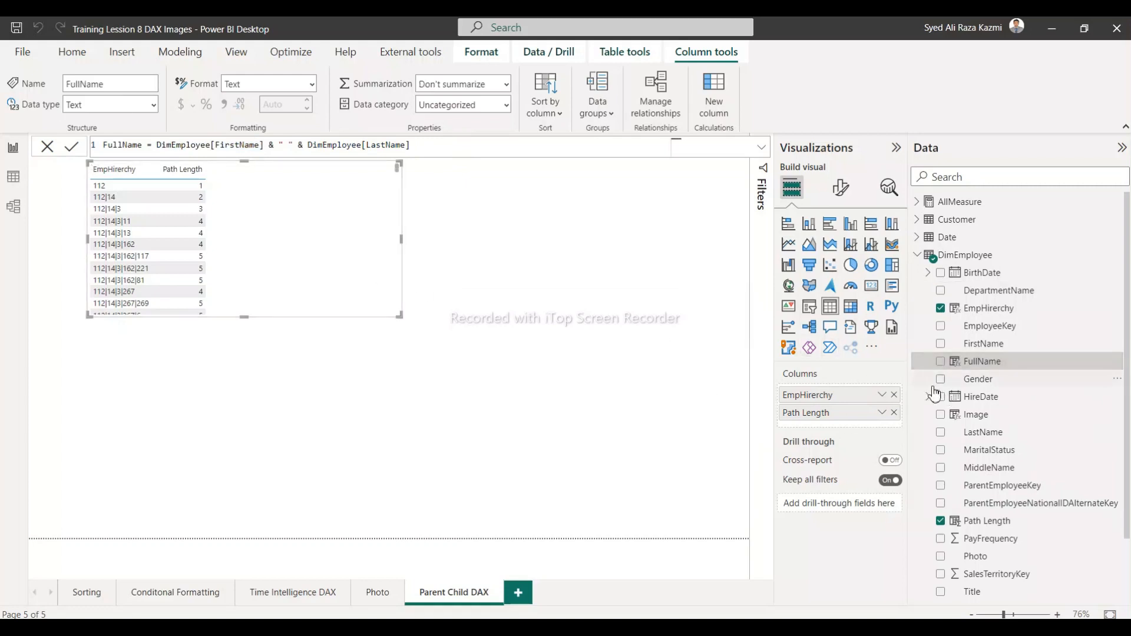
click(940, 361)
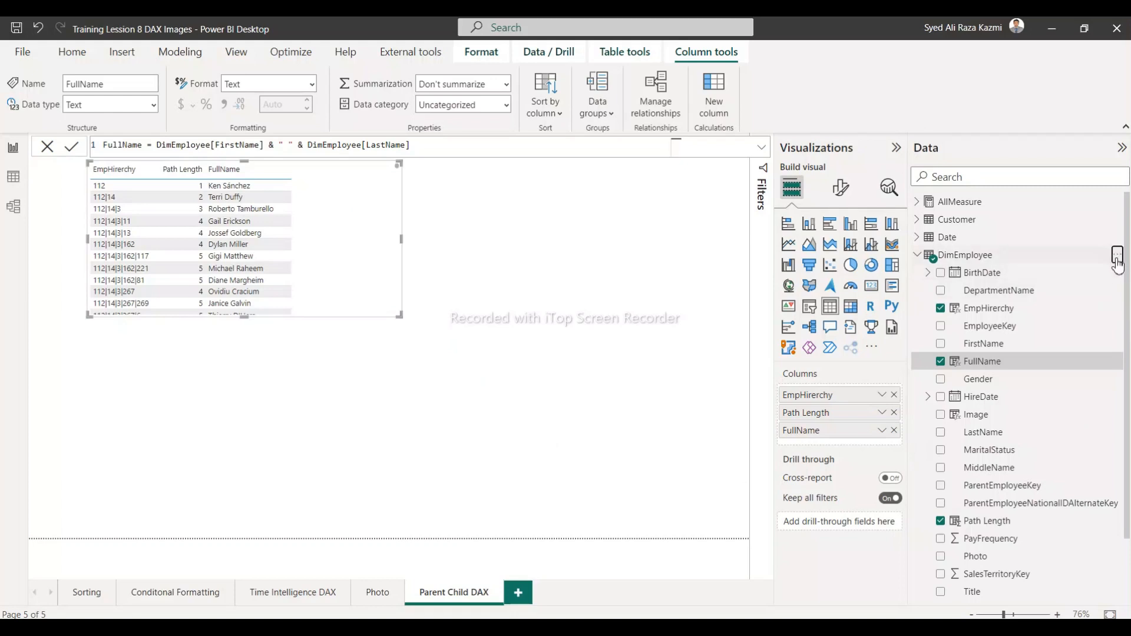
click(1115, 255)
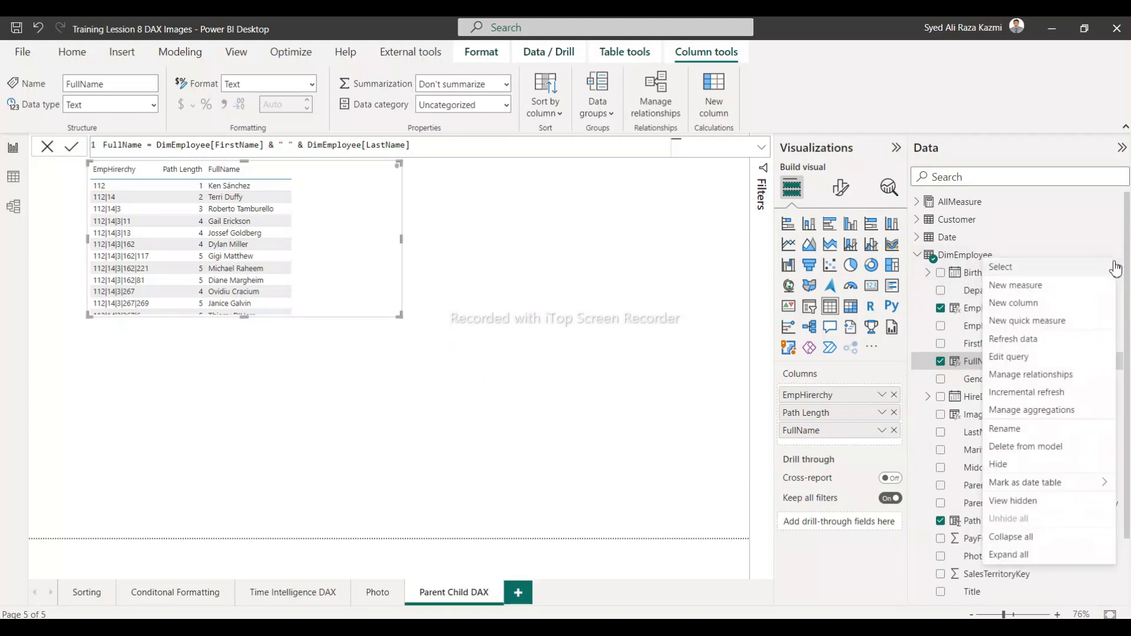
click(1017, 303)
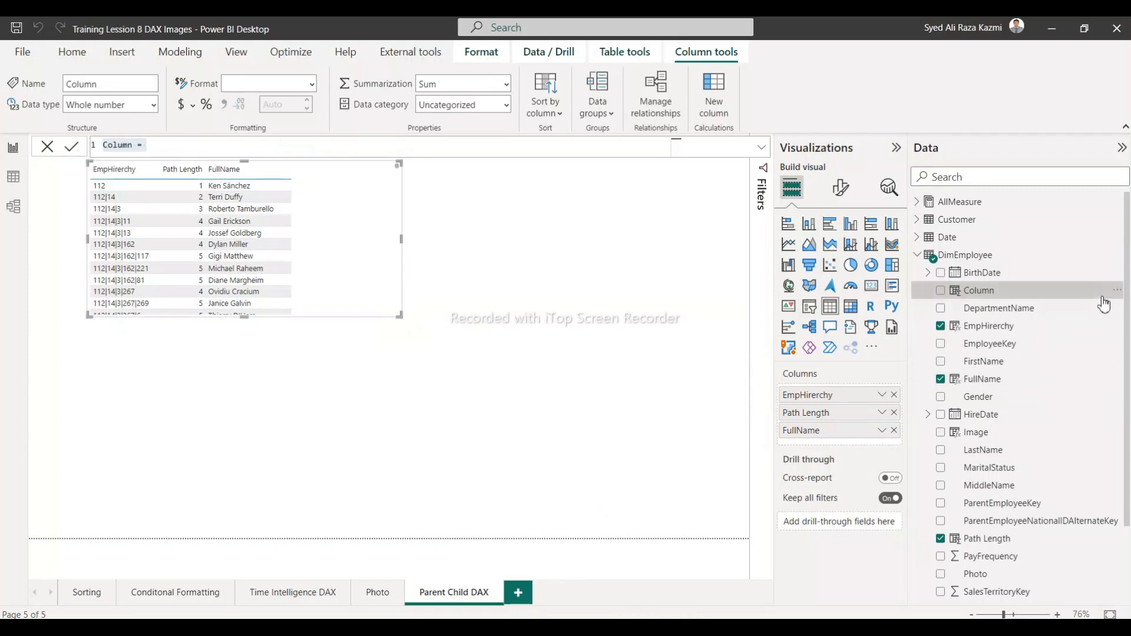
click(1121, 294)
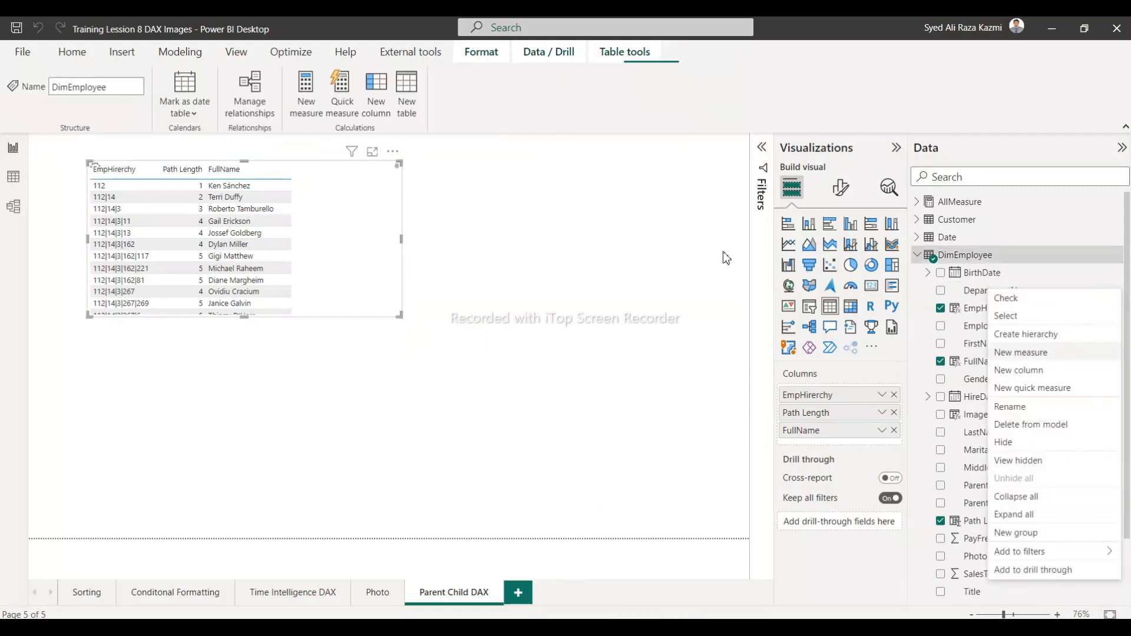
click(927, 306)
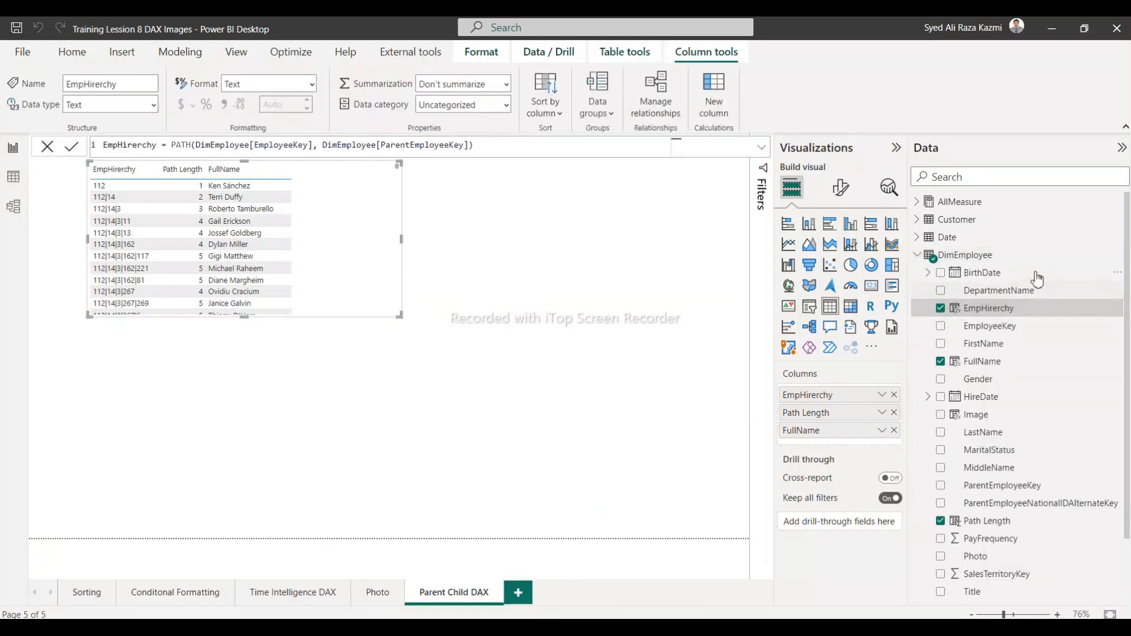
Write a new DimEmployee column formula: Employee Level 1 = LOOKUPVALUE(DimEmployee[FullName], DimEmployee[EmployeeKey], PATHITEM(DimEmployee[EmpHirerchy], 1, INTEGER))
click(1116, 257)
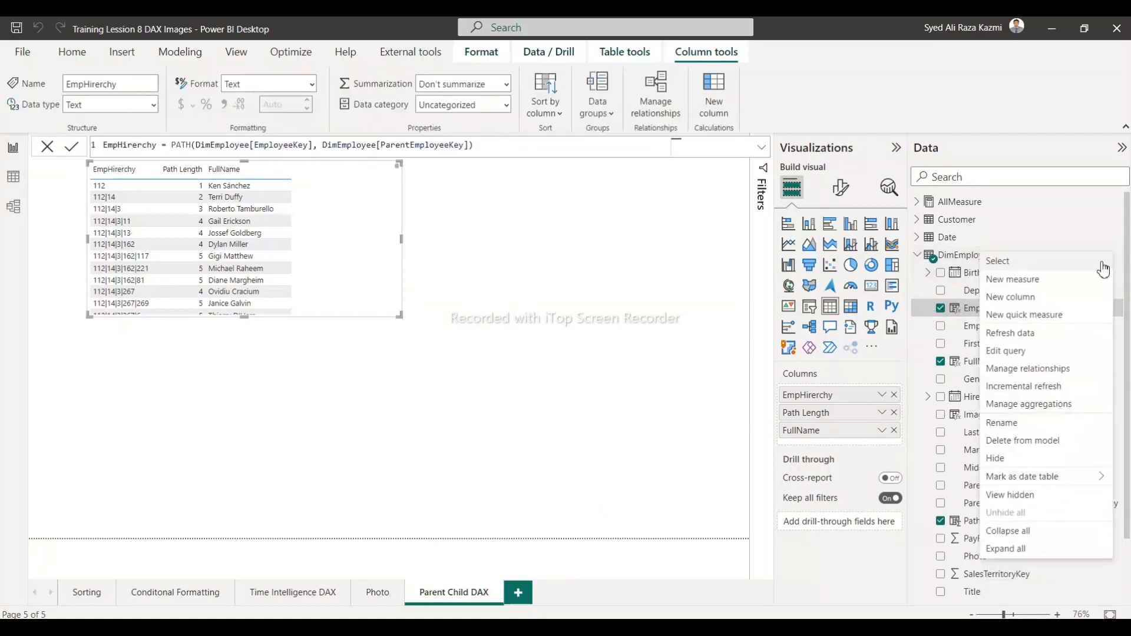
click(1011, 301)
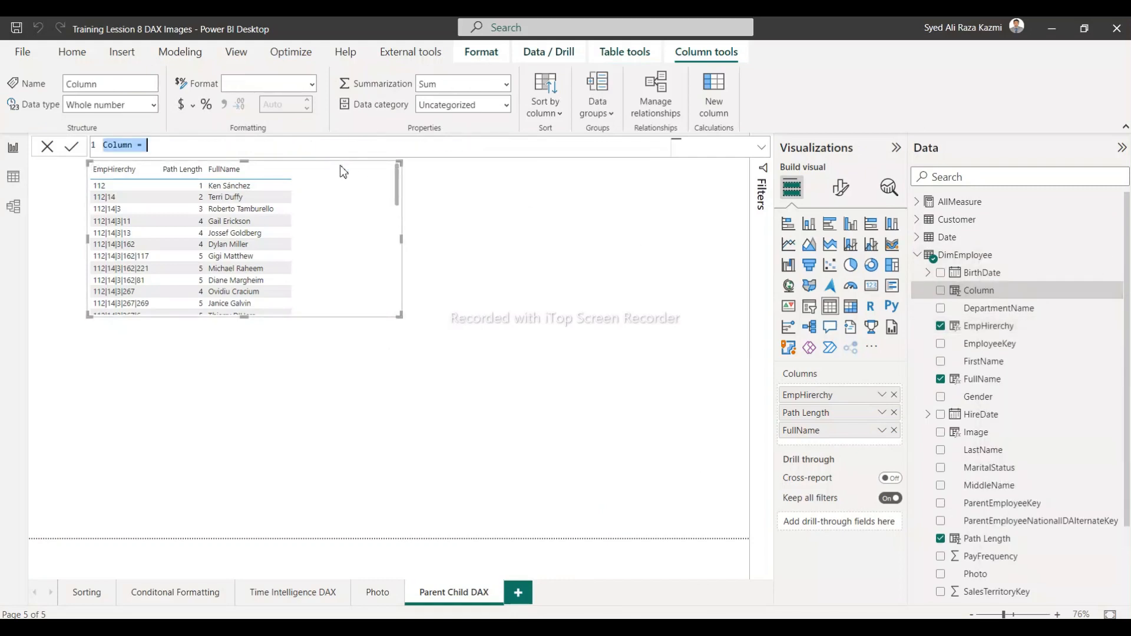
text(Employee Level 1 = LOOKUPVALUE(     DimEmployee[FullName],     DimEmployee[EmployeeKey],                     PATHITEM(                             DimEmployee[EmpHirerchy],                             1,                             INTEGER) ))
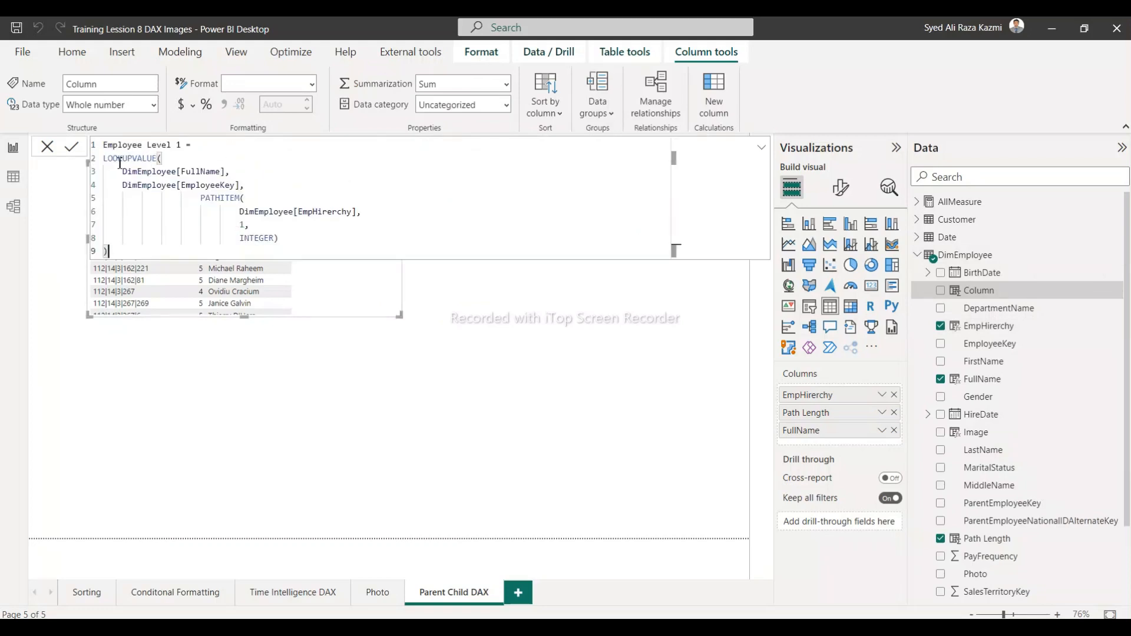
Examine the Employee Level 1 formula's column name, LOOKUPVALUE result and search columns, and PATHITEM arguments
drag(104, 148, 185, 147)
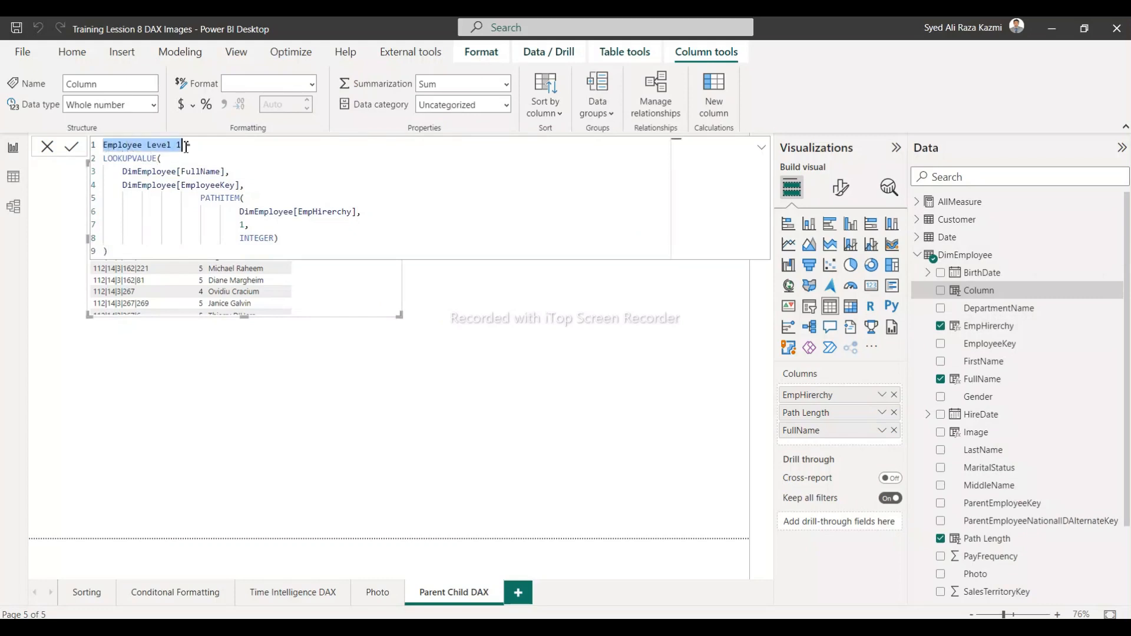
double_click(130, 159)
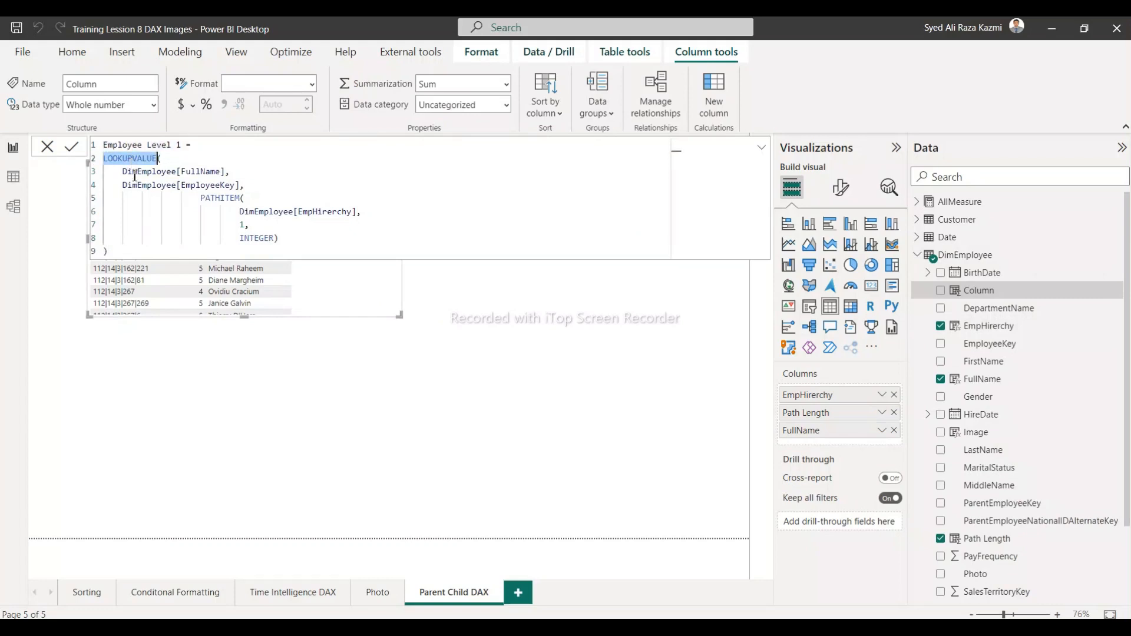
double_click(193, 185)
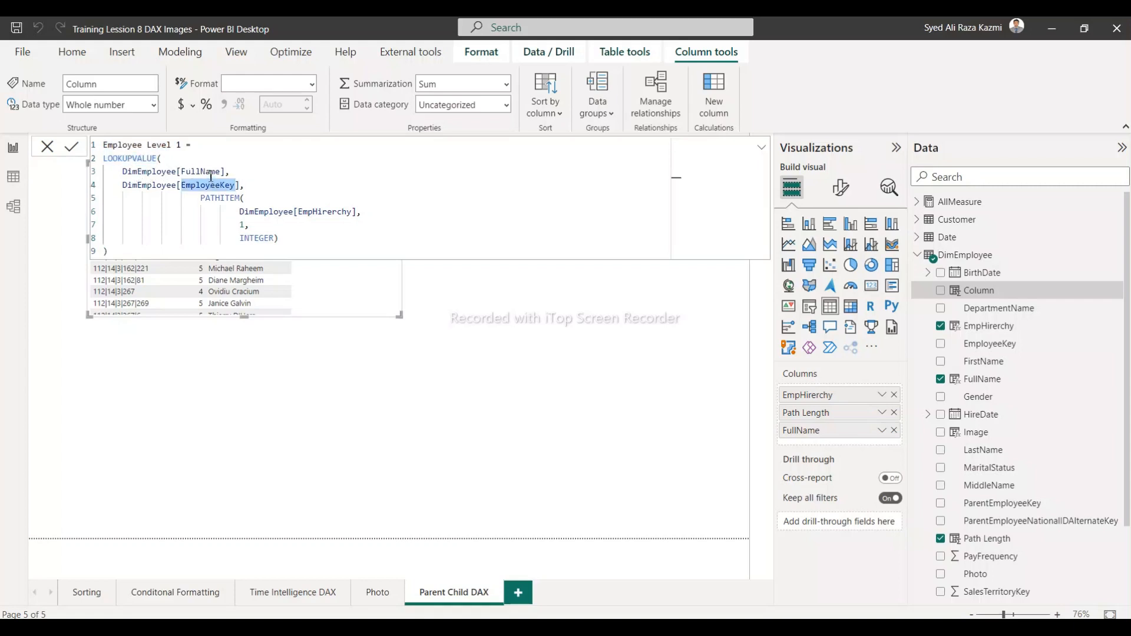
double_click(205, 172)
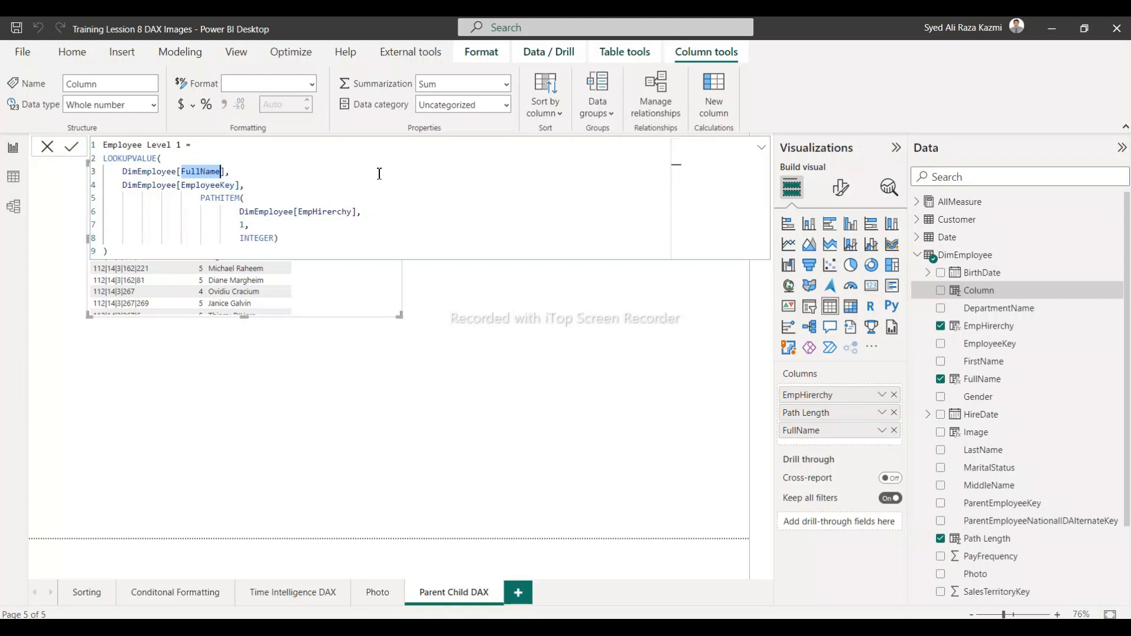
double_click(218, 198)
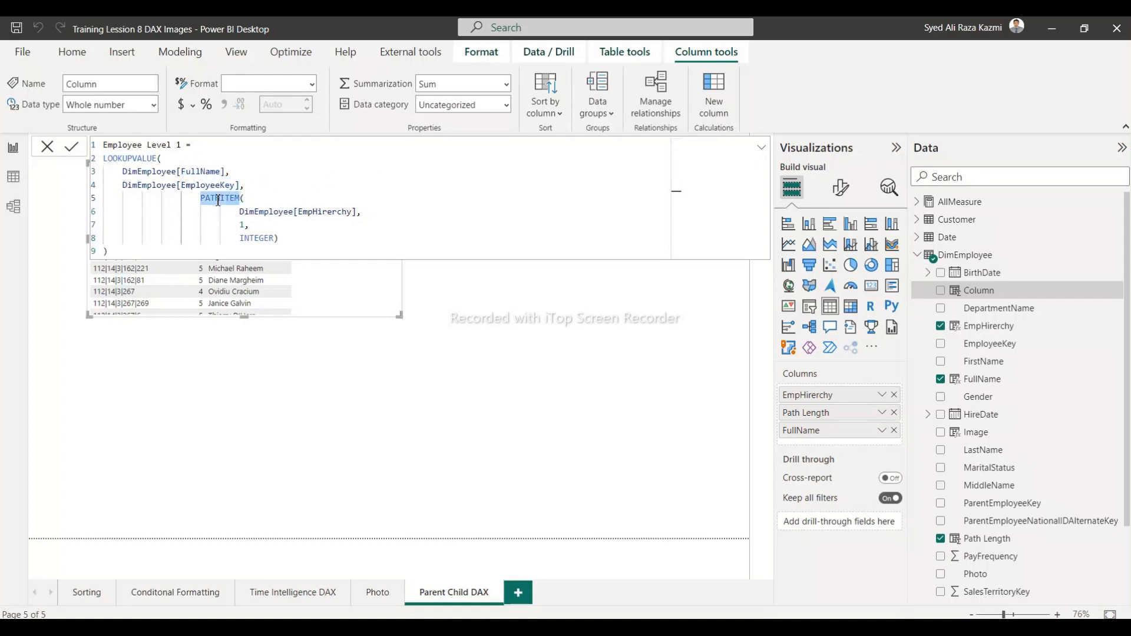
double_click(320, 212)
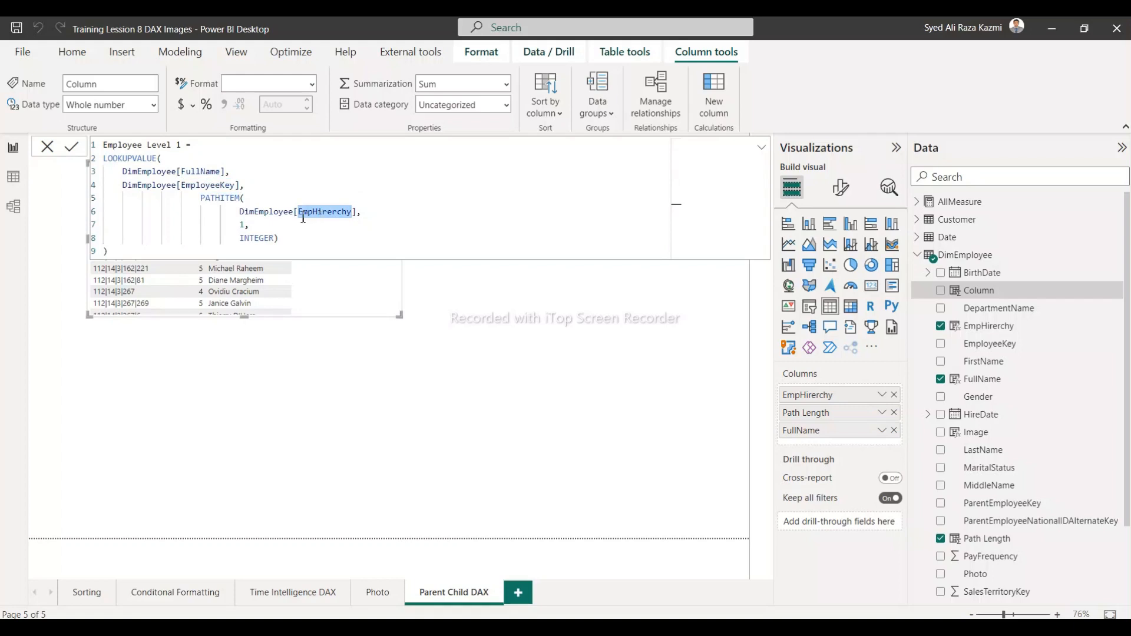
click(246, 224)
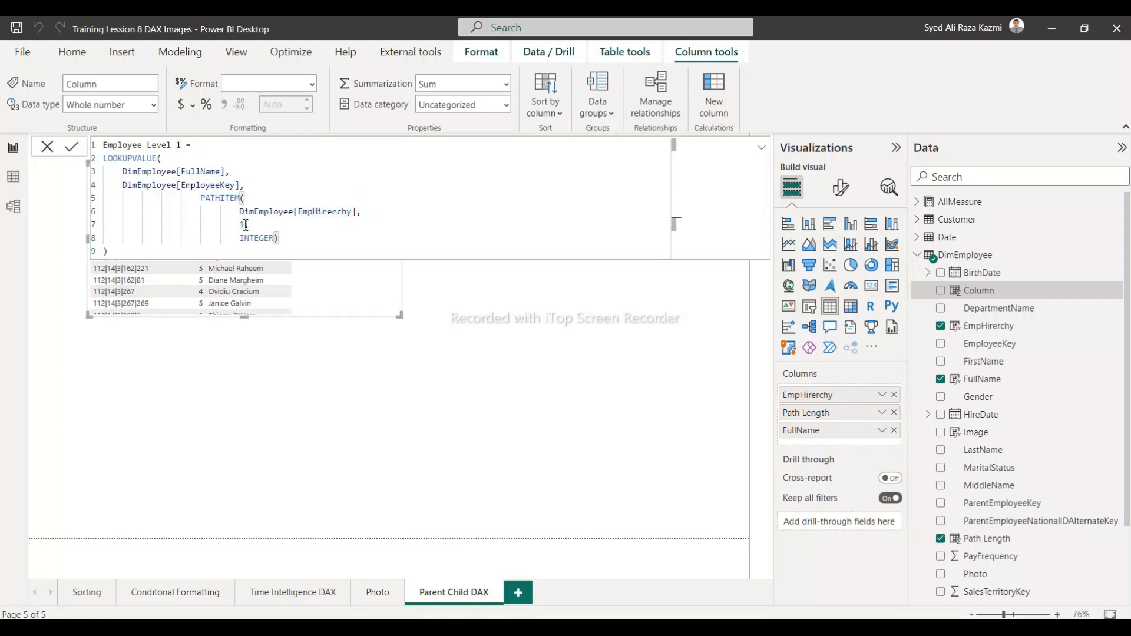
double_click(210, 184)
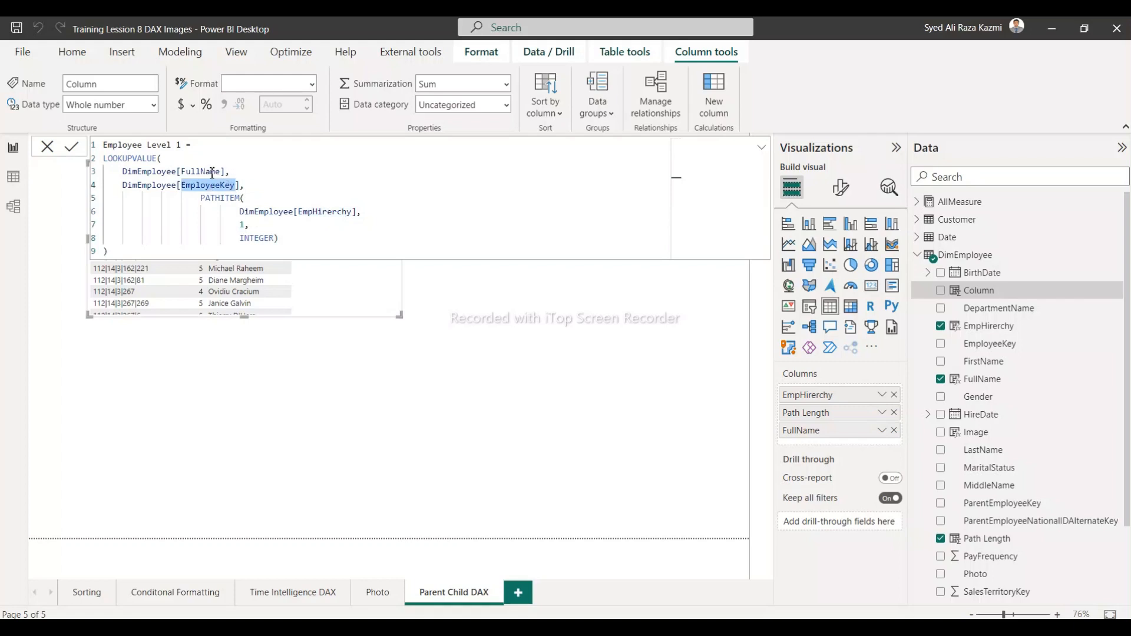
double_click(205, 172)
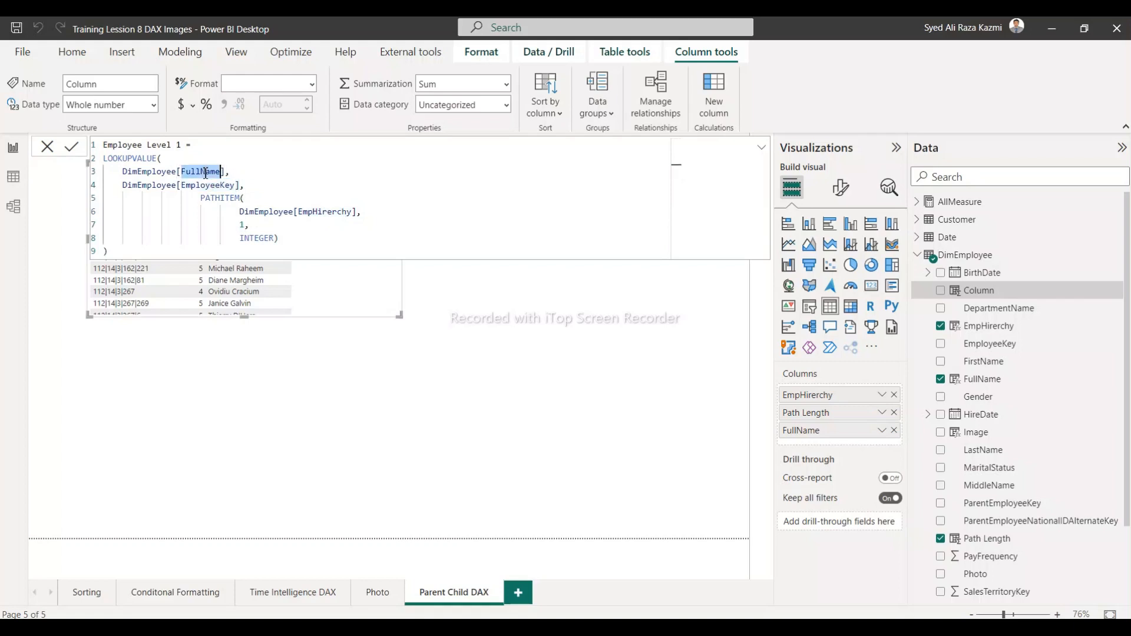
Commit the Employee Level 1 column, include it in the table visual, and move the visual to the lower part of the page
click(546, 288)
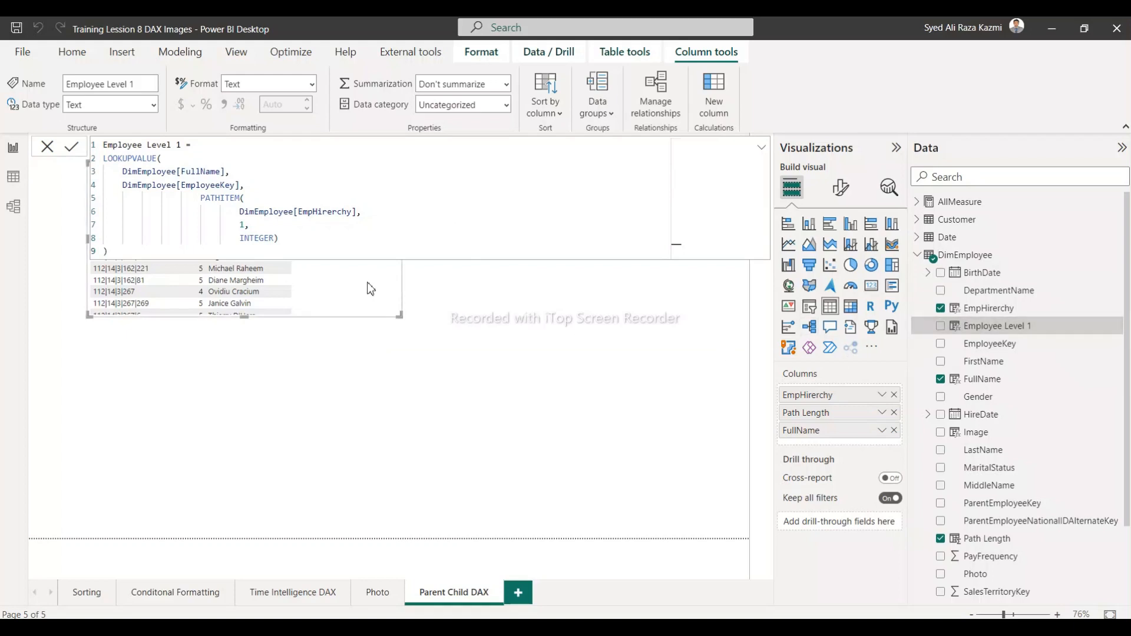
click(940, 326)
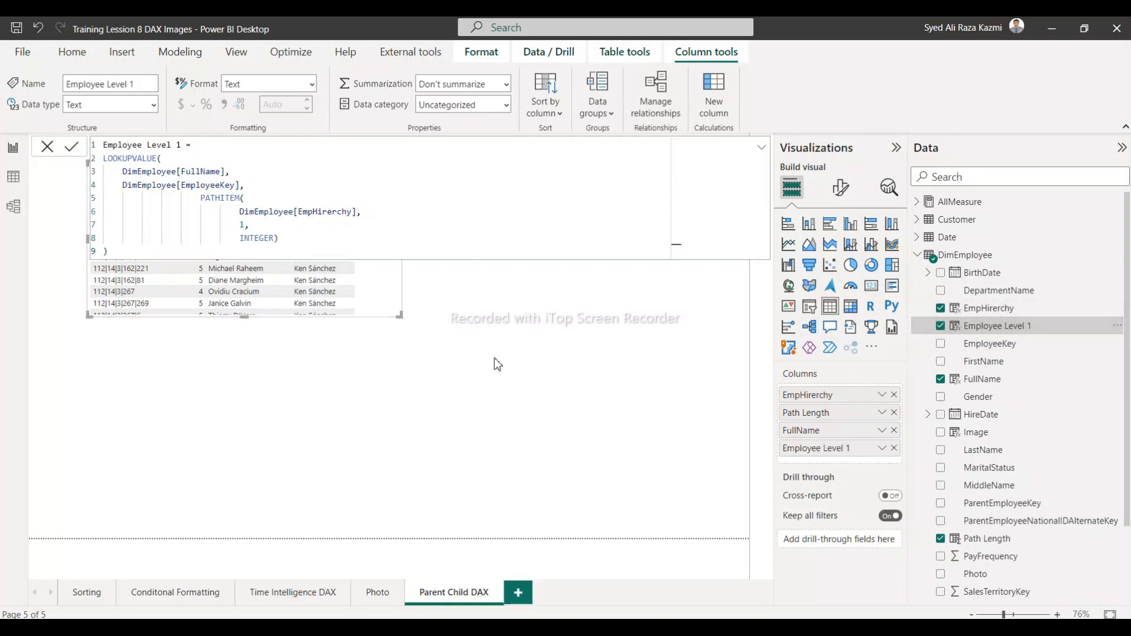
click(482, 334)
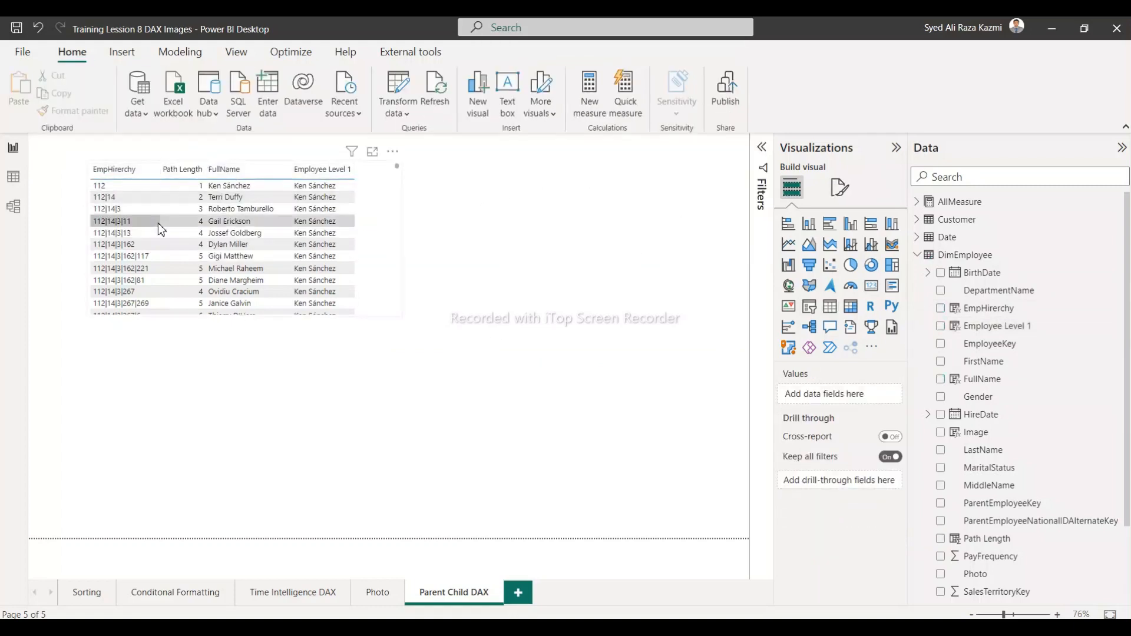
click(395, 223)
drag(411, 322, 462, 401)
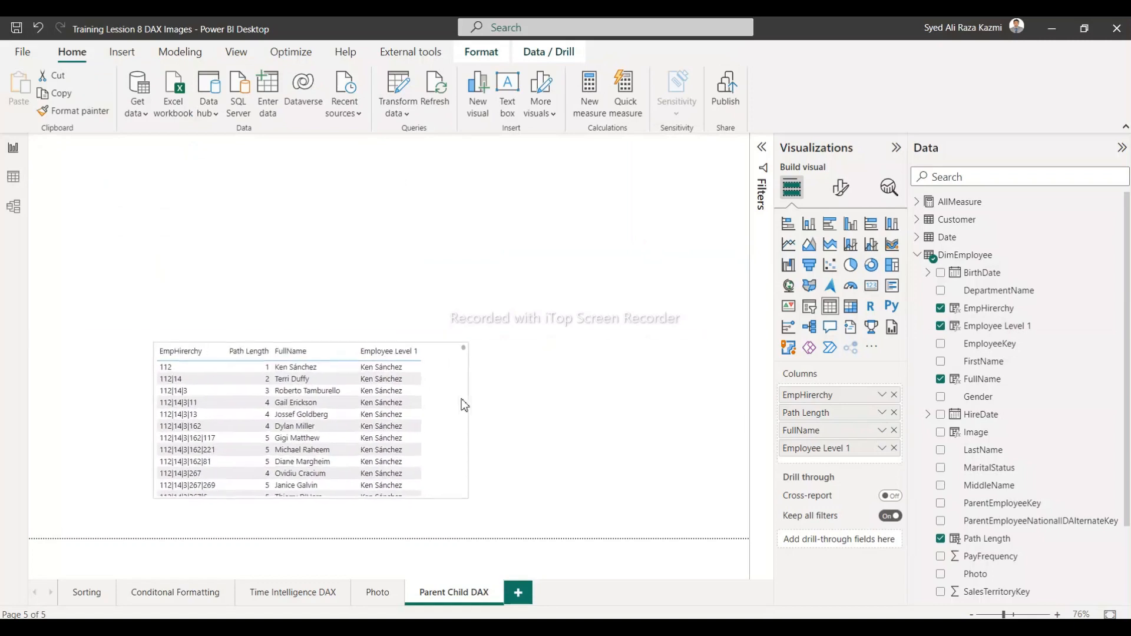
Reopen the Employee Level 1 formula and compare its PATHITEM, EmployeeKey and FullName parts with the EmpHirerchy values in the table
click(975, 328)
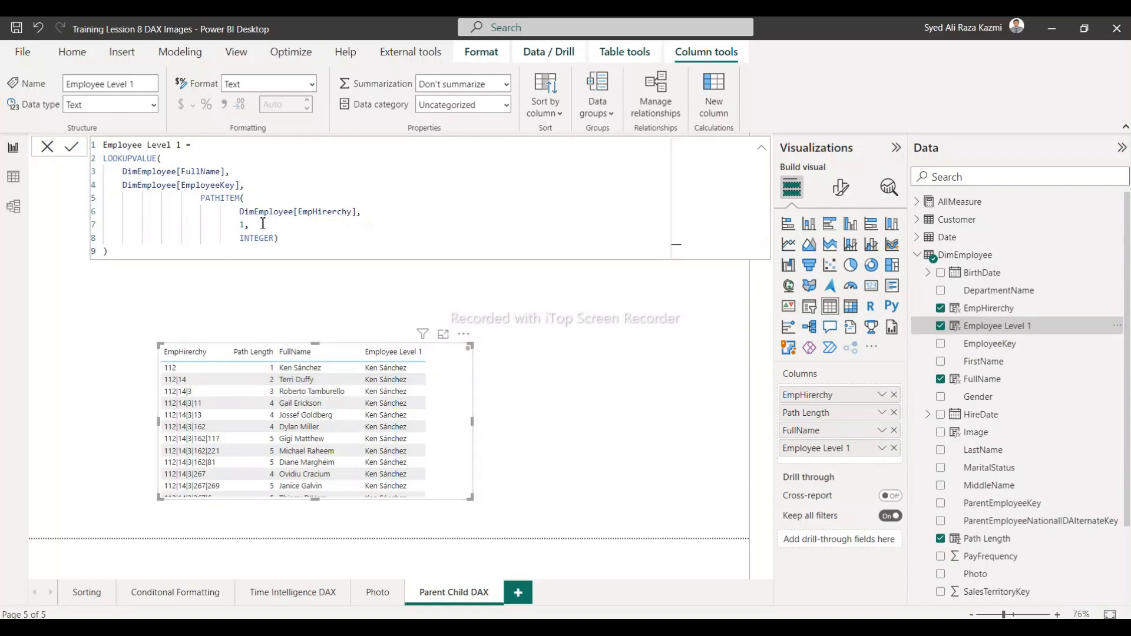
drag(203, 199, 264, 225)
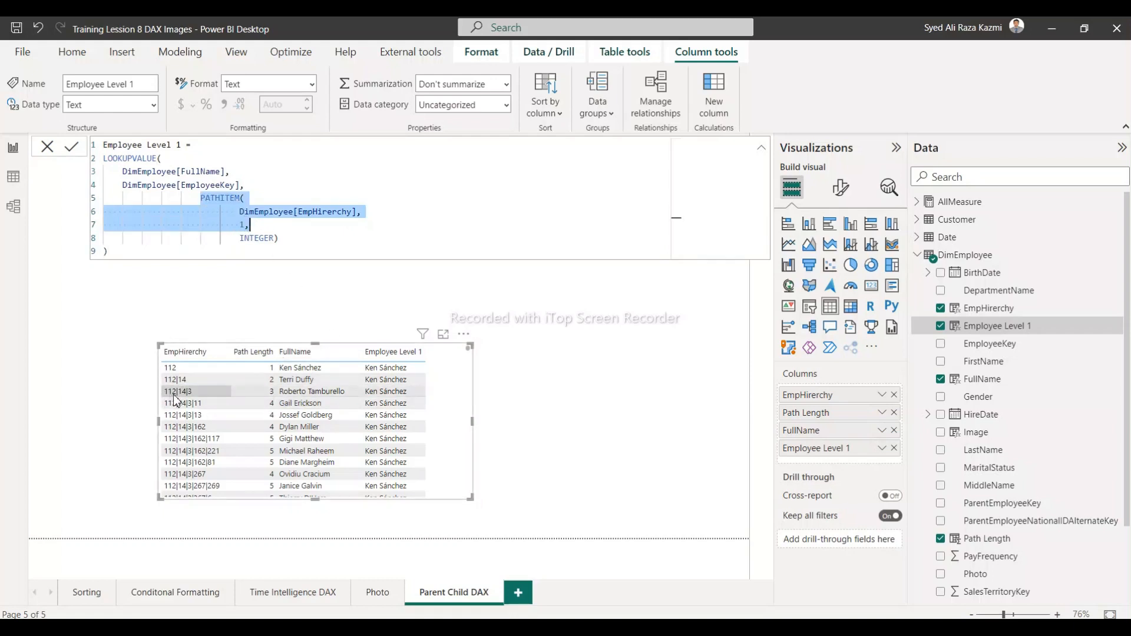
click(247, 226)
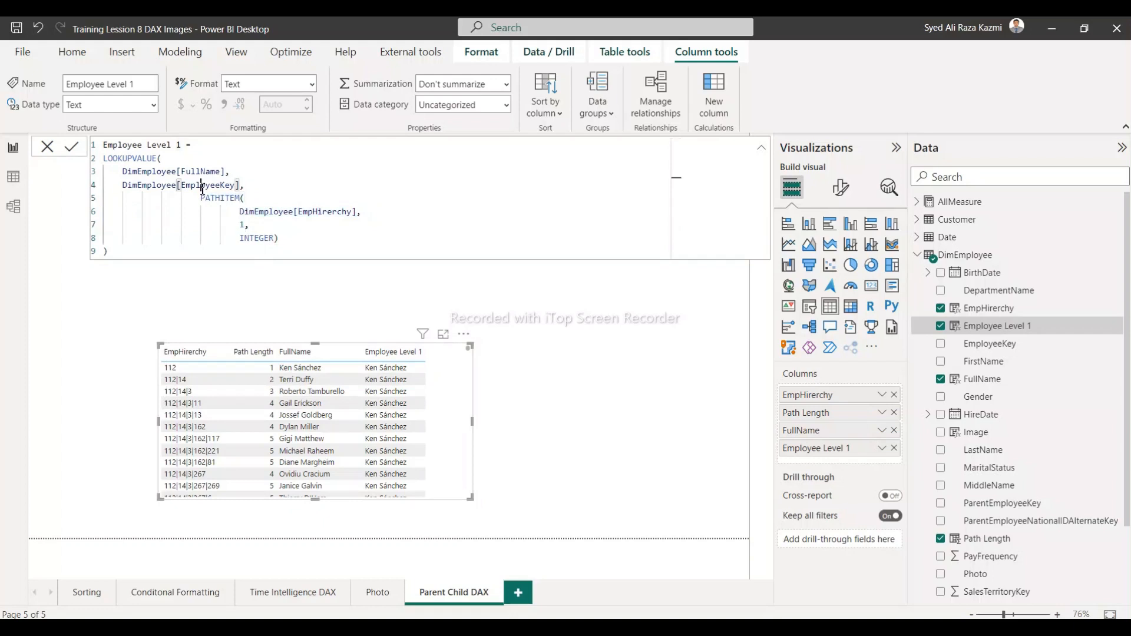
drag(236, 185, 182, 186)
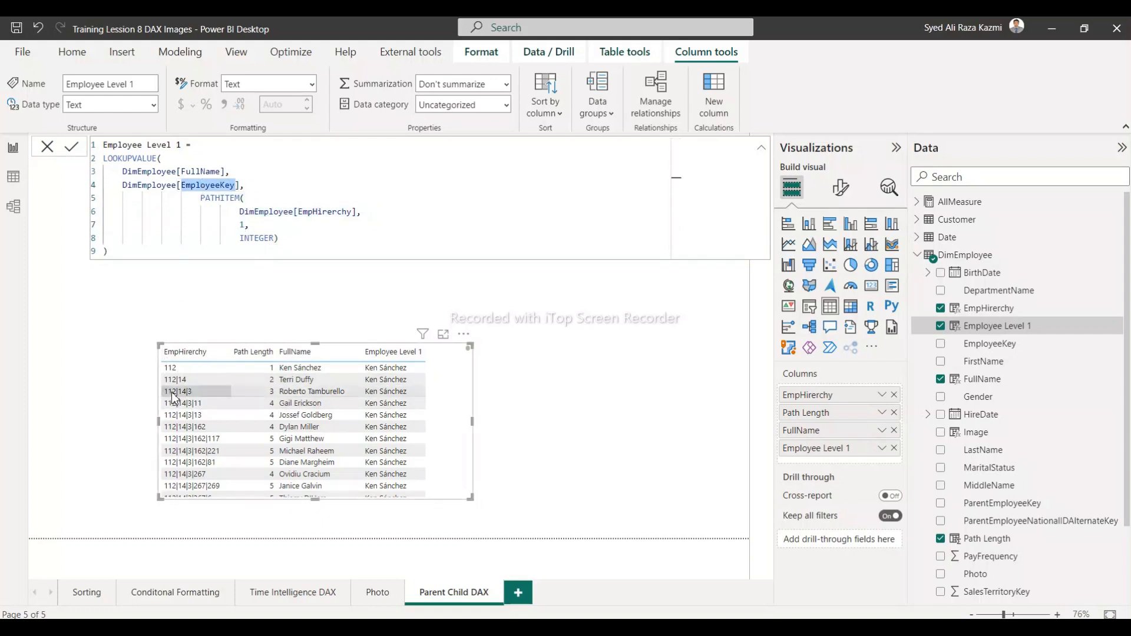
double_click(201, 172)
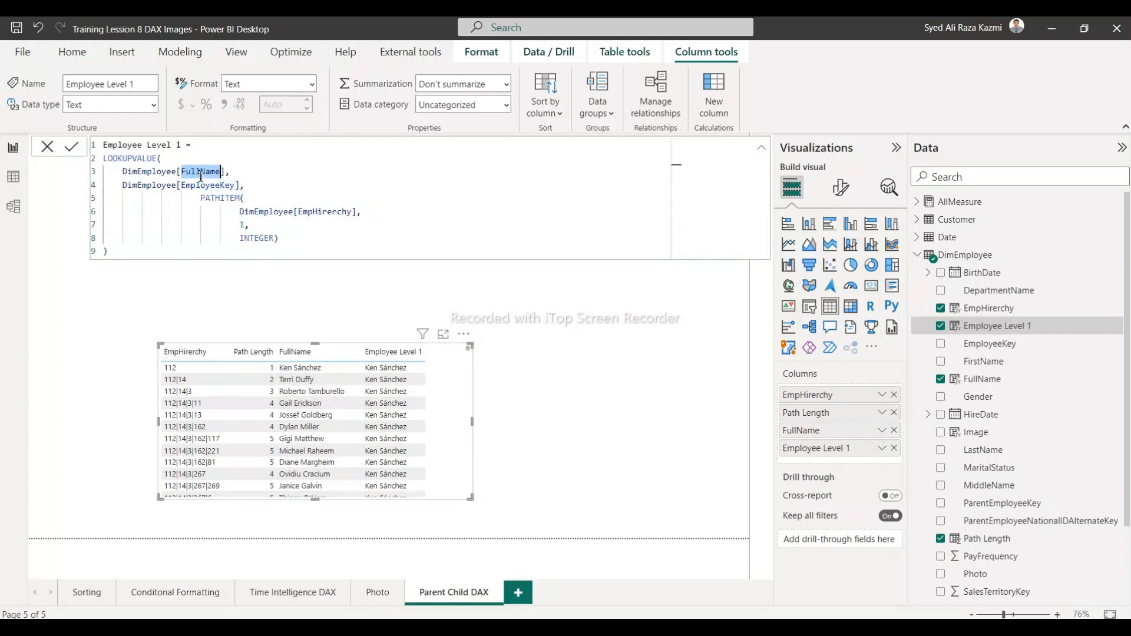
double_click(112, 159)
drag(180, 171, 221, 171)
Create the DimEmployee column Employee Level 2 from a copy of the Employee Level 1 formula, with the PATHITEM position set to 2
drag(141, 252, 98, 151)
key(ctrl+c)
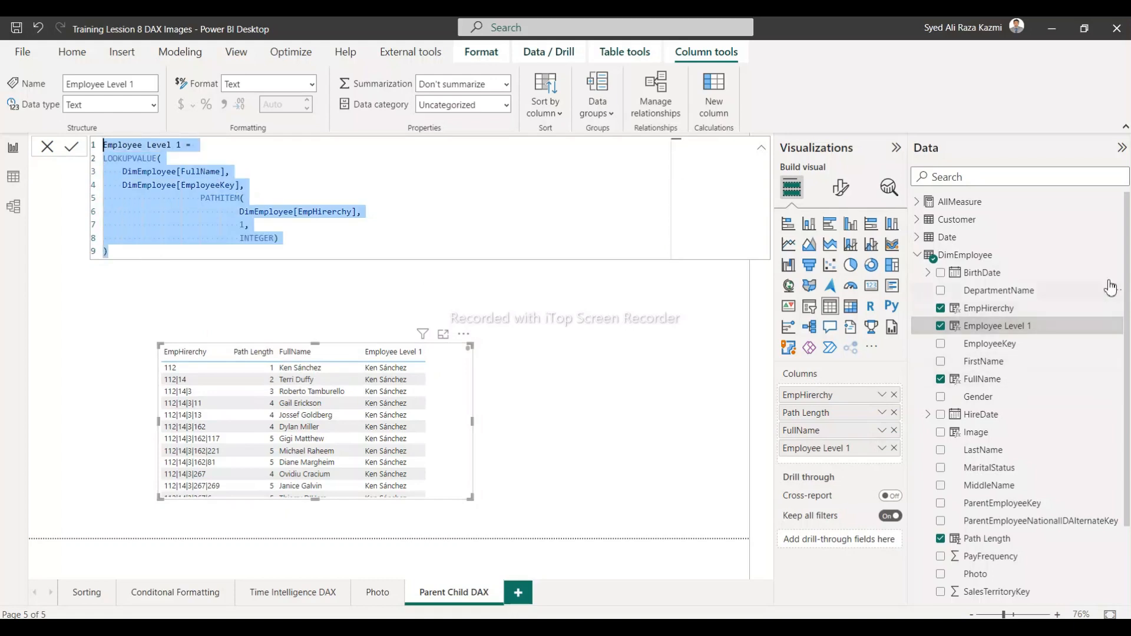
click(1118, 257)
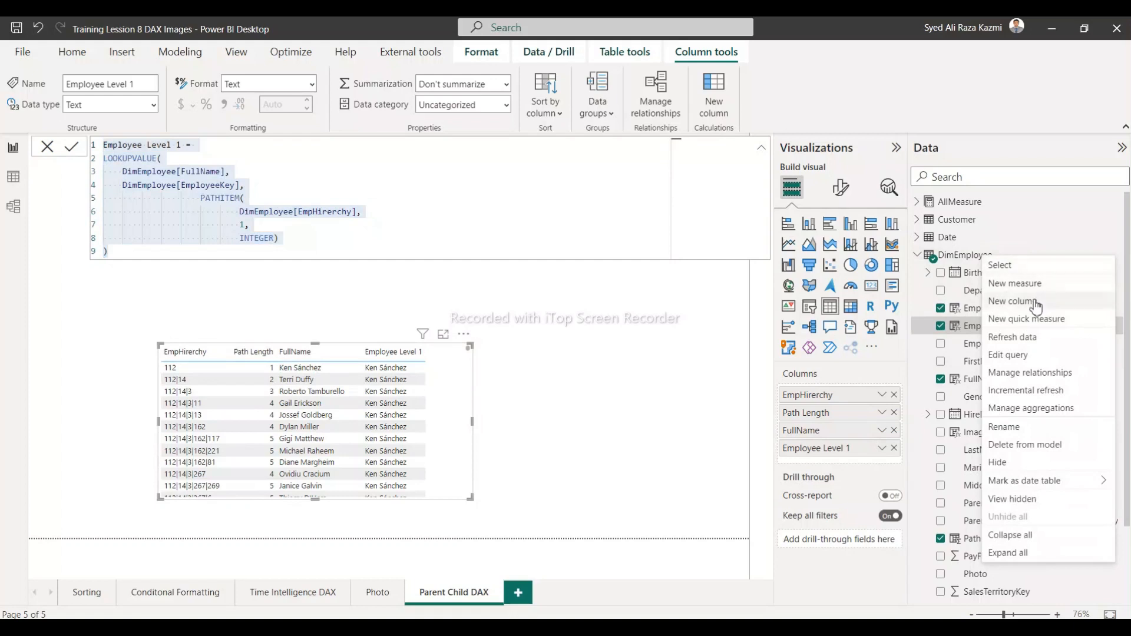
click(1034, 305)
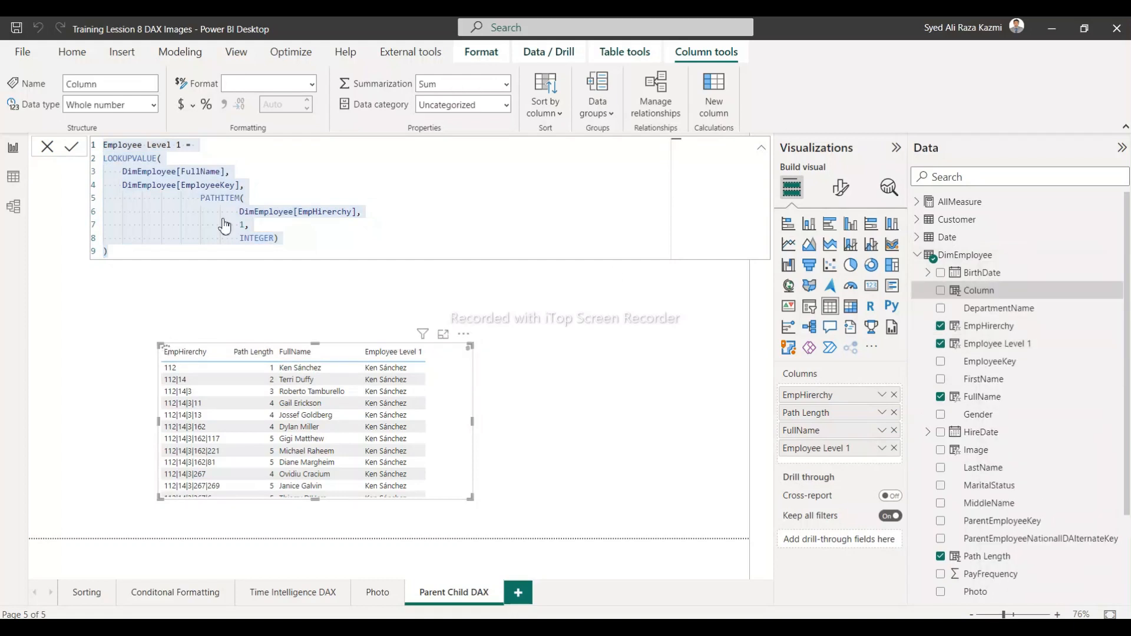
key(ctrl+v)
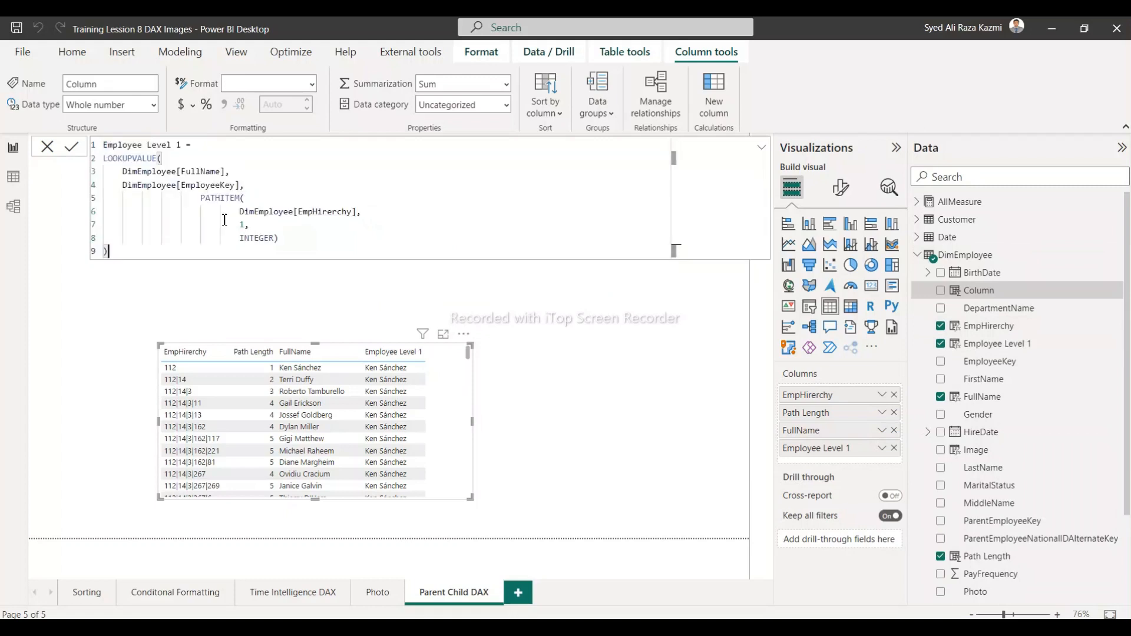
click(183, 146)
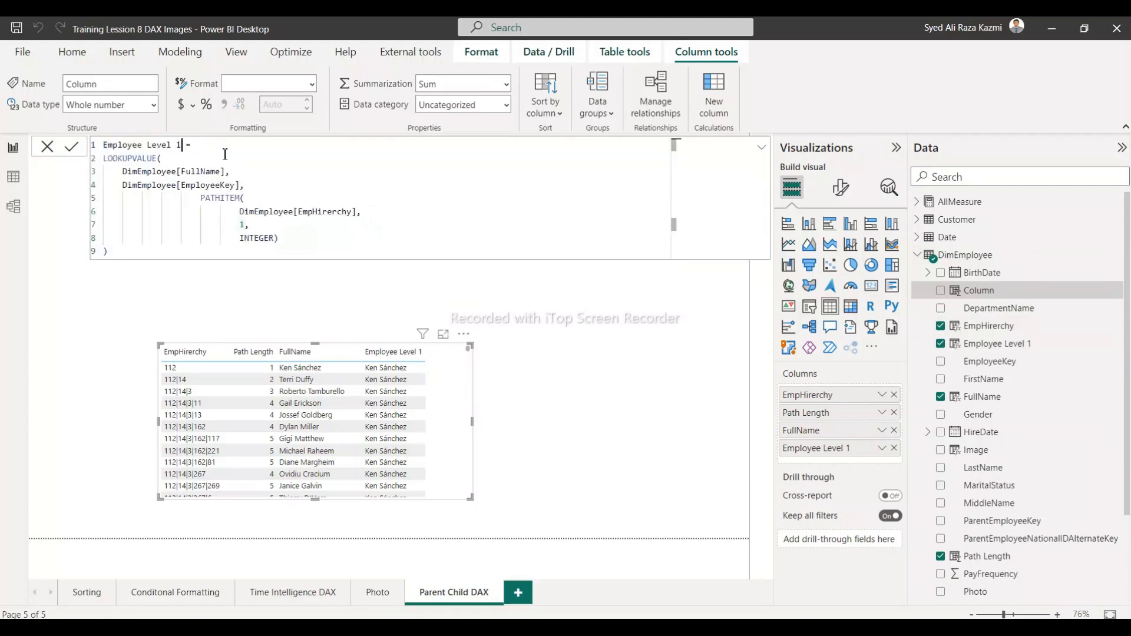
key(BackSpace)
text(2)
click(294, 236)
key(BackSpace)
text(2)
key(Return)
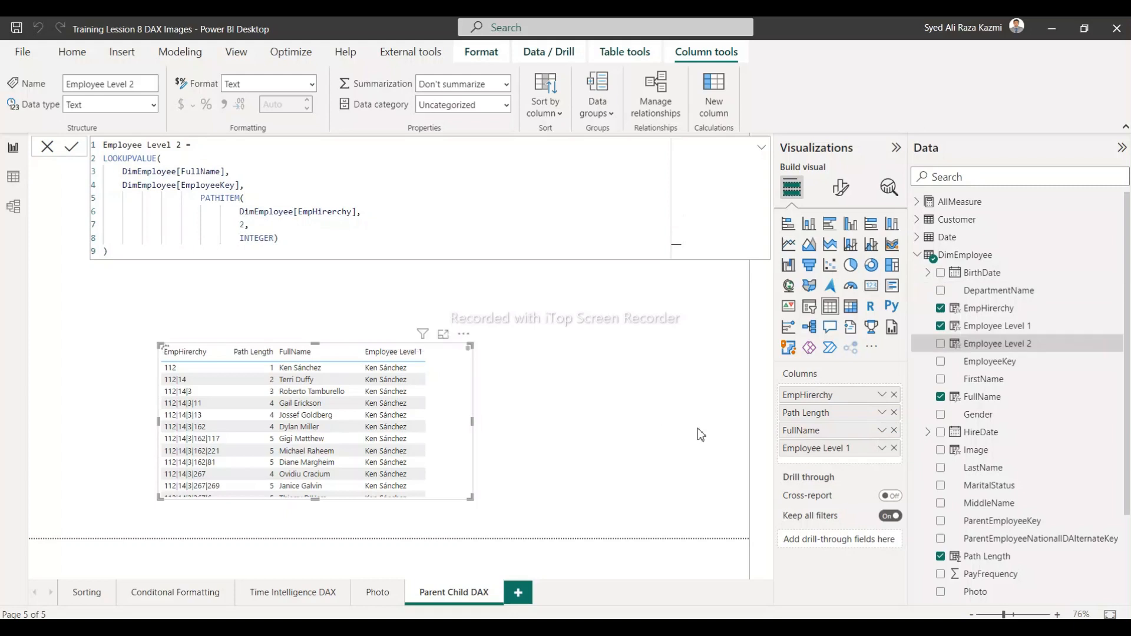
Add Employee Level 2 to the table visual and widen the visual to fit the extra column
click(941, 345)
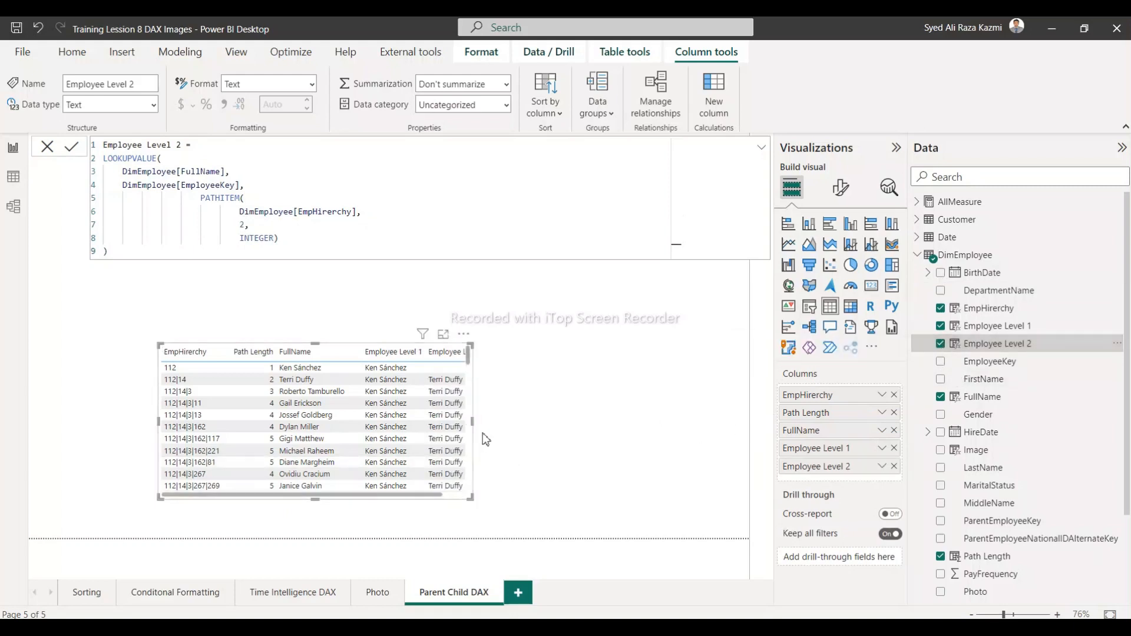
drag(474, 423, 563, 424)
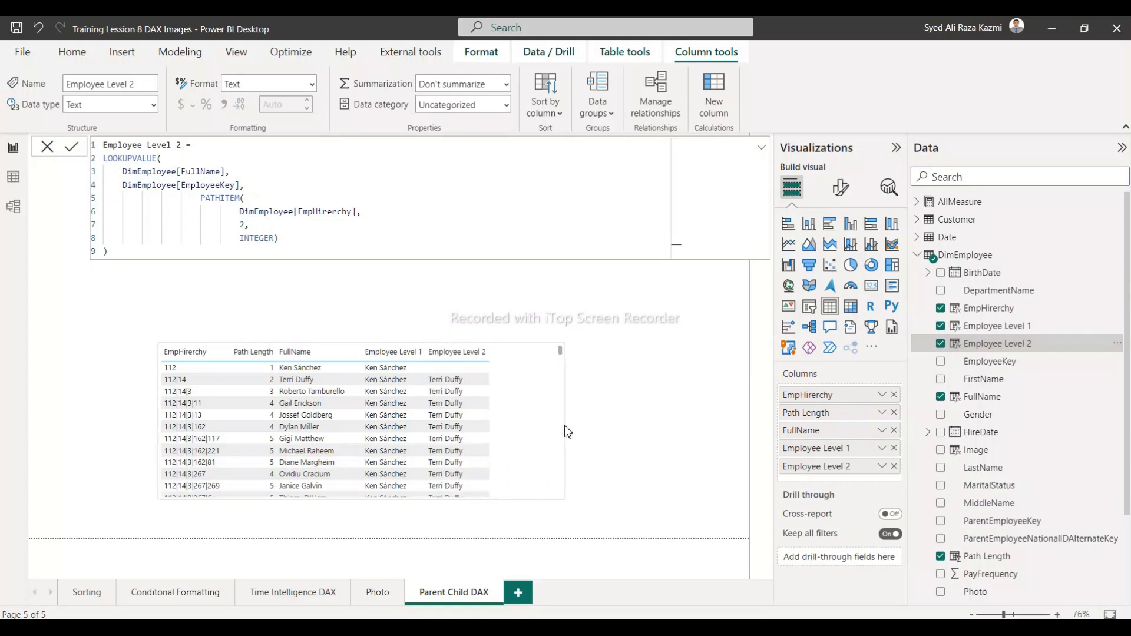
scroll(413, 424, down, 3)
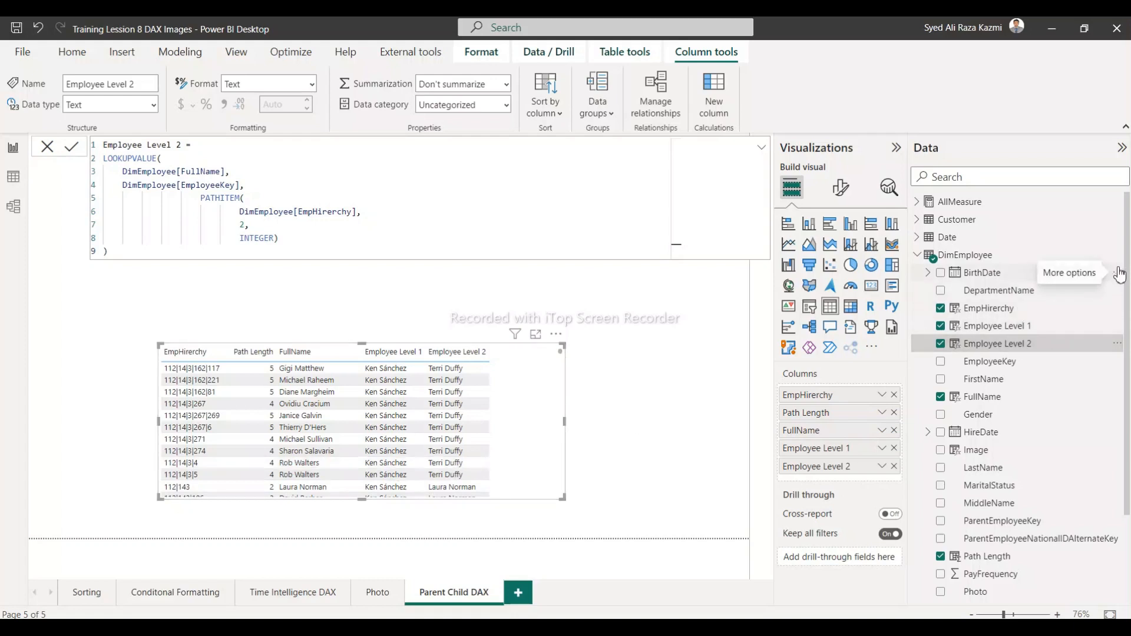
Create the DimEmployee column Employee Level 3 from the copied Employee Level 1 formula, with the PATHITEM position set to 3
click(1121, 258)
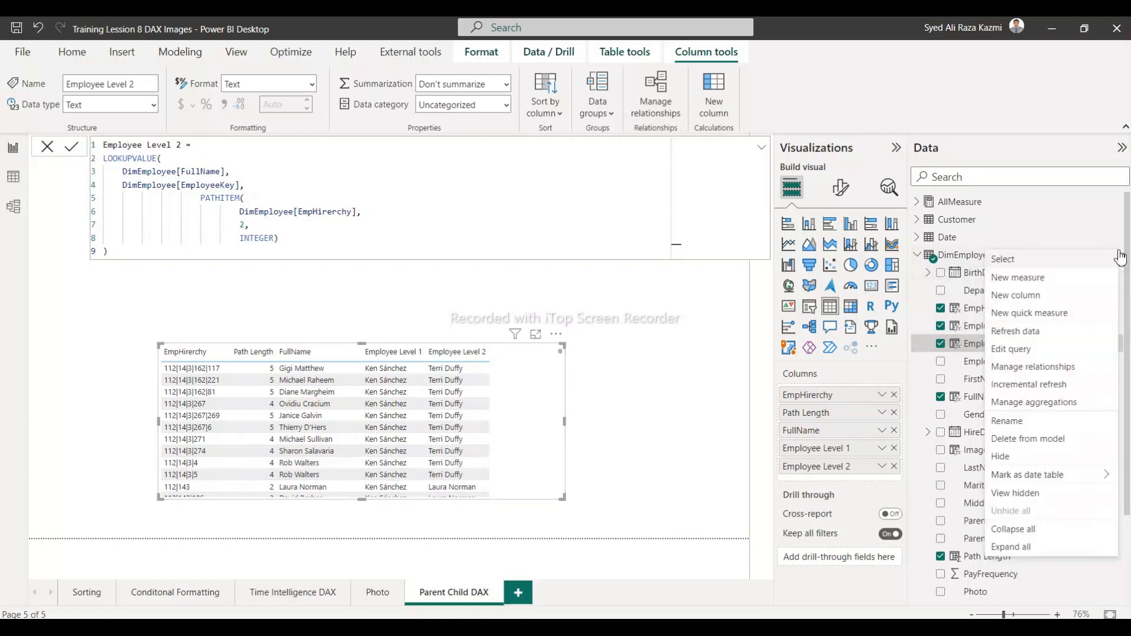
click(1030, 298)
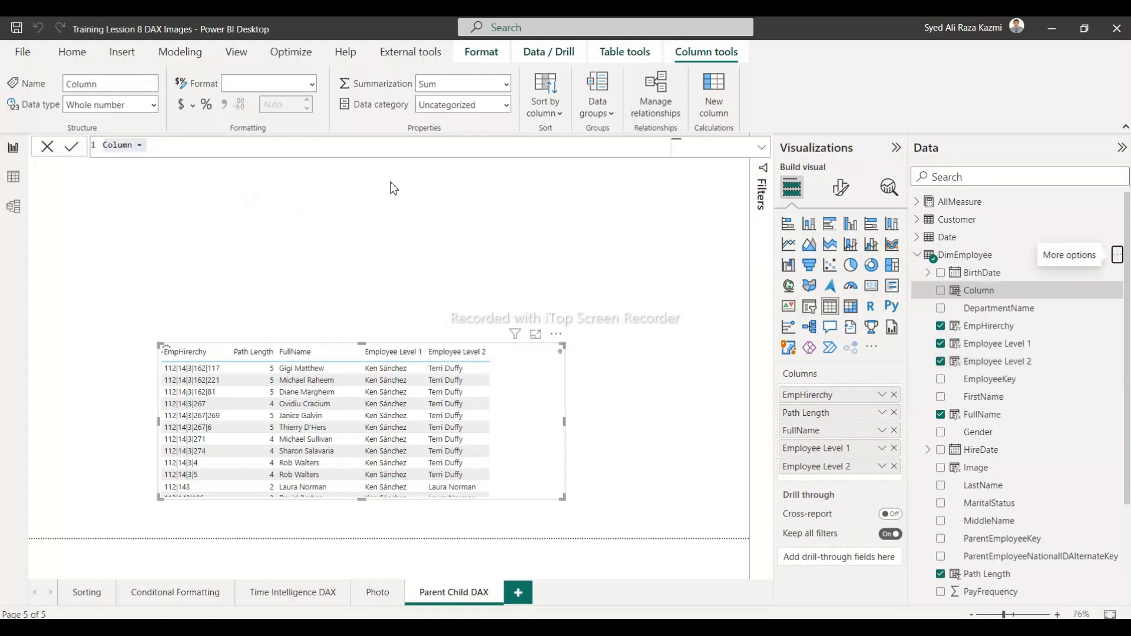
key(ctrl+v)
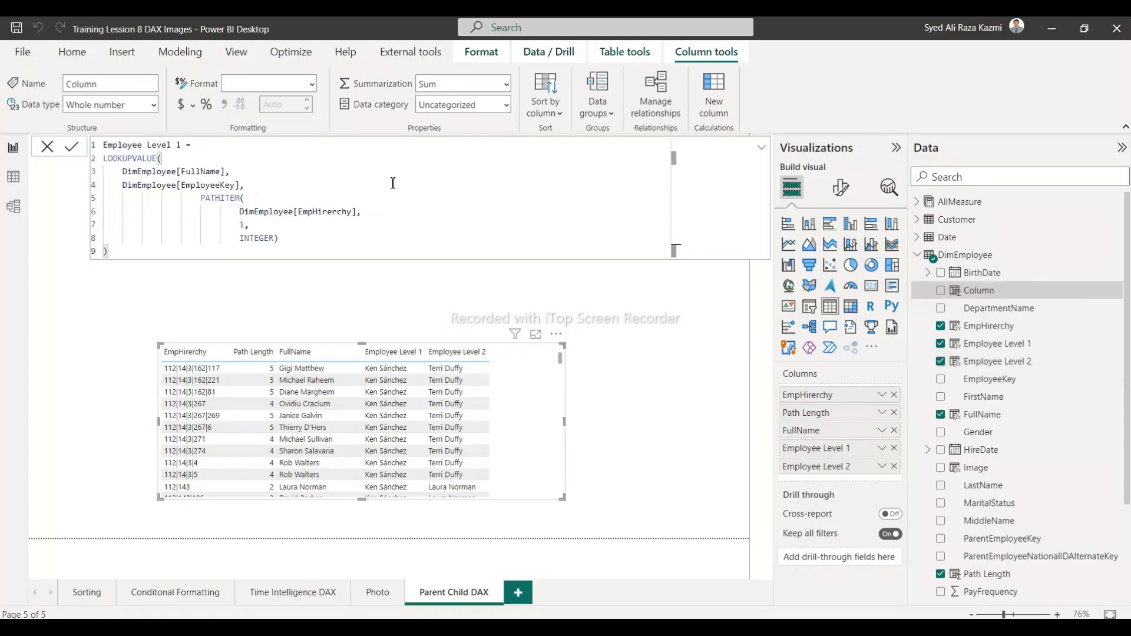
click(181, 145)
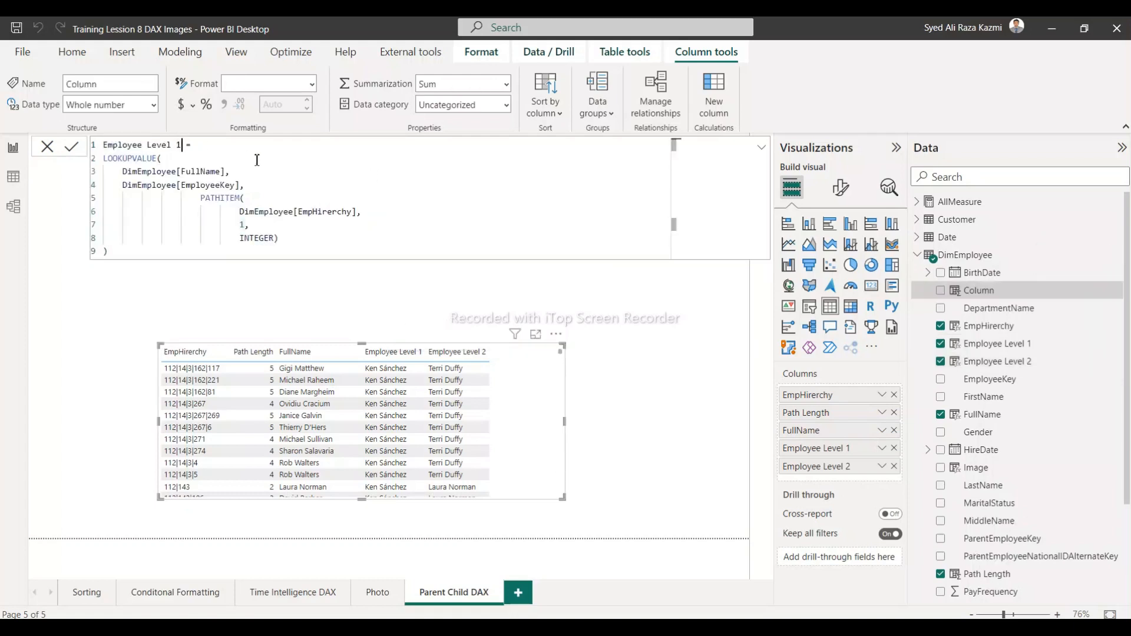
key(BackSpace)
text(3)
click(248, 226)
key(BackSpace)
text(3)
key(Return)
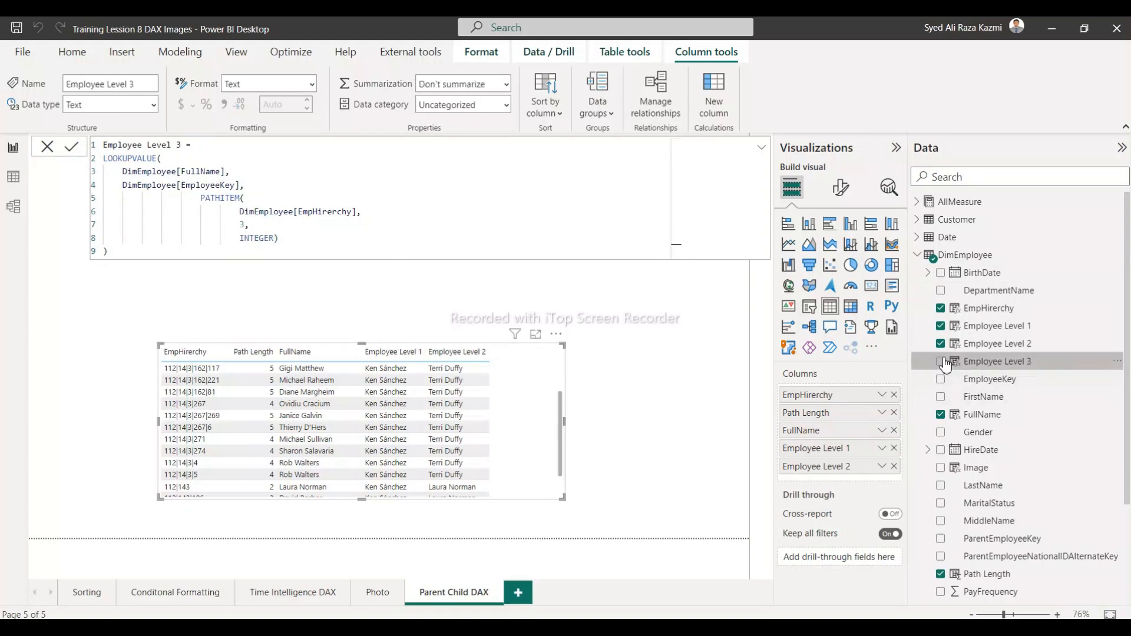
Add Employee Level 3 to the table visual and widen the visual to fit all the level columns
click(942, 362)
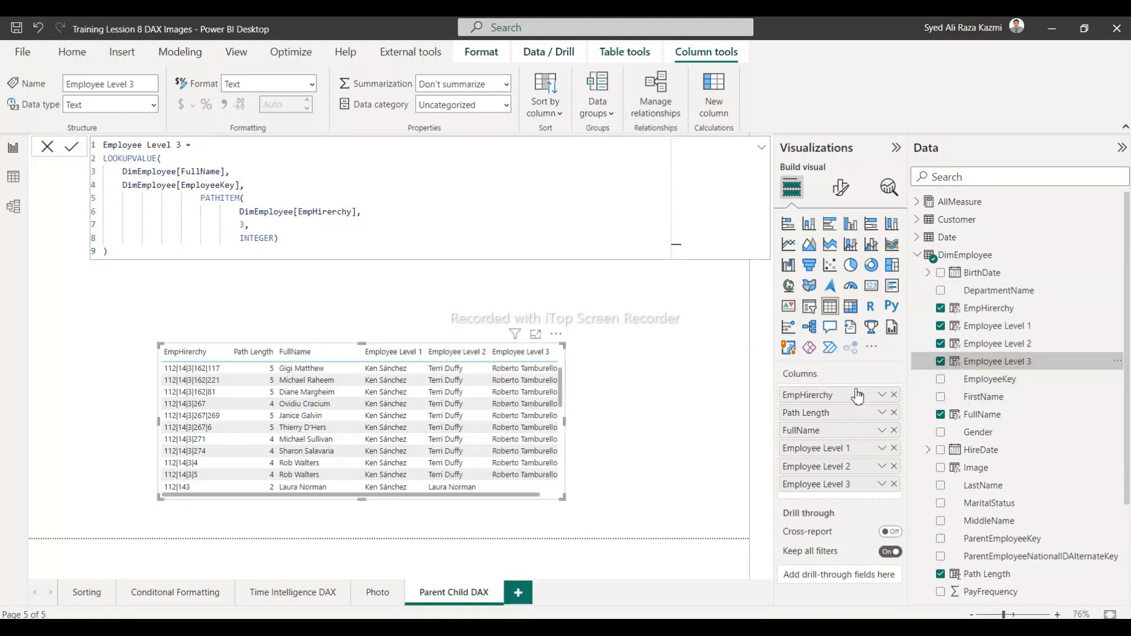
drag(565, 422, 657, 424)
Review the table rows, comparing each EmpHirerchy path and Path Length with the names in Employee Level 1 to 3
scroll(628, 434, down, 2)
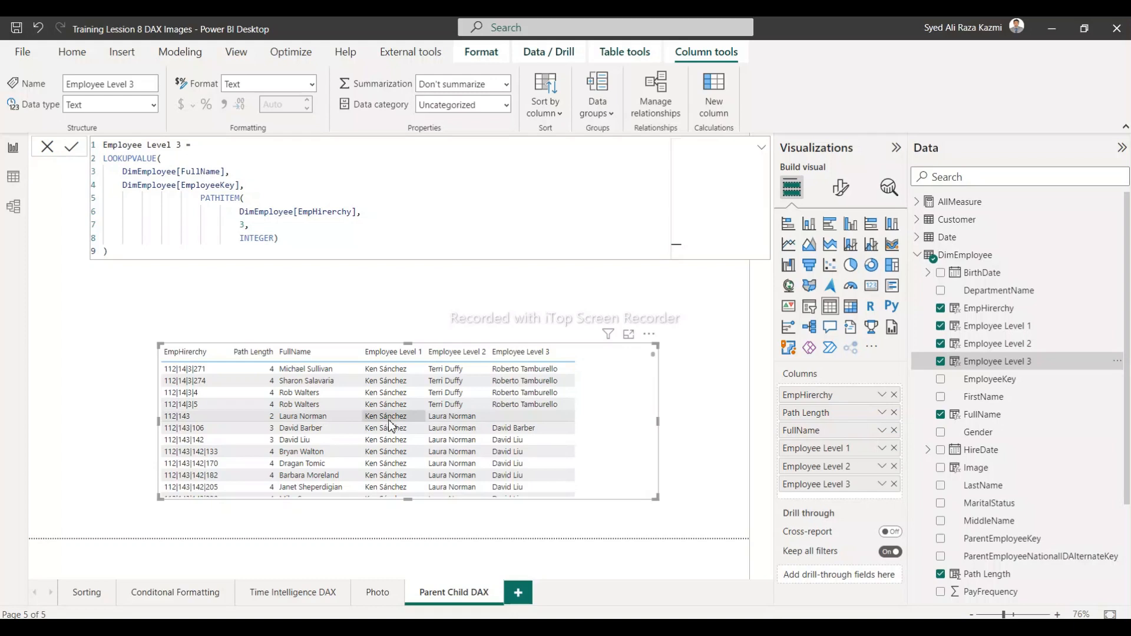
scroll(335, 429, up, 1)
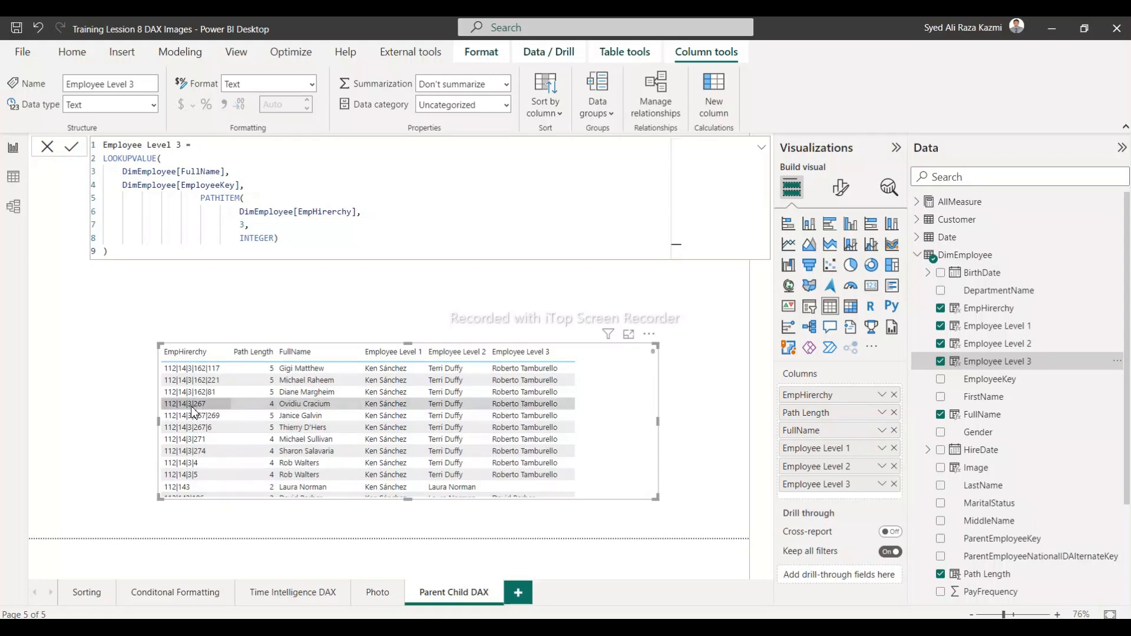
scroll(194, 411, up, 2)
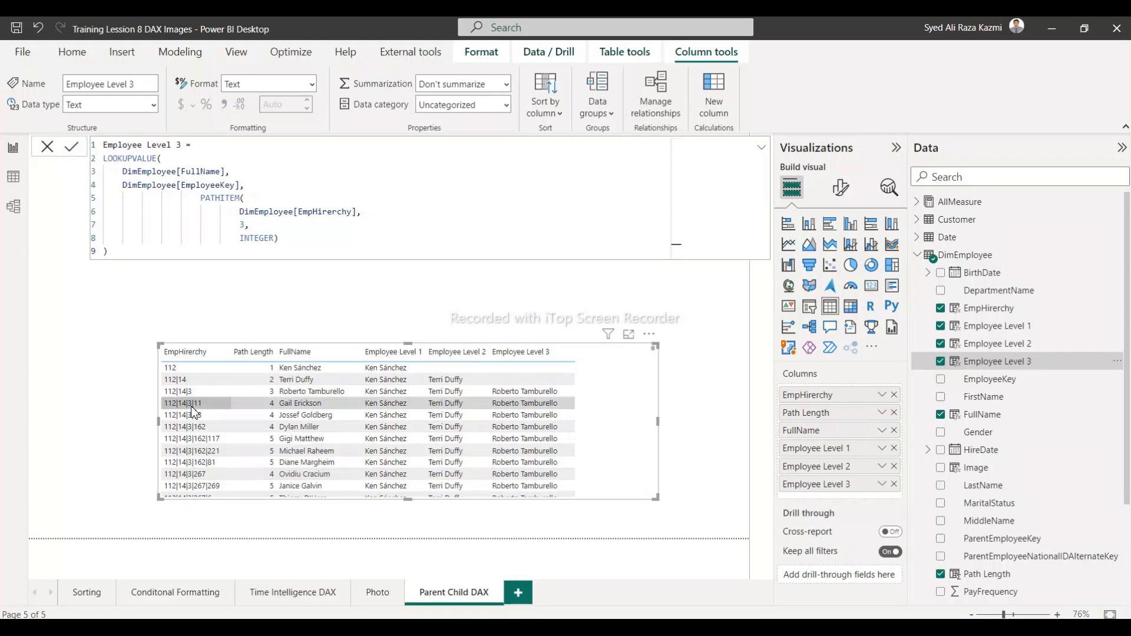
scroll(193, 411, down, 2)
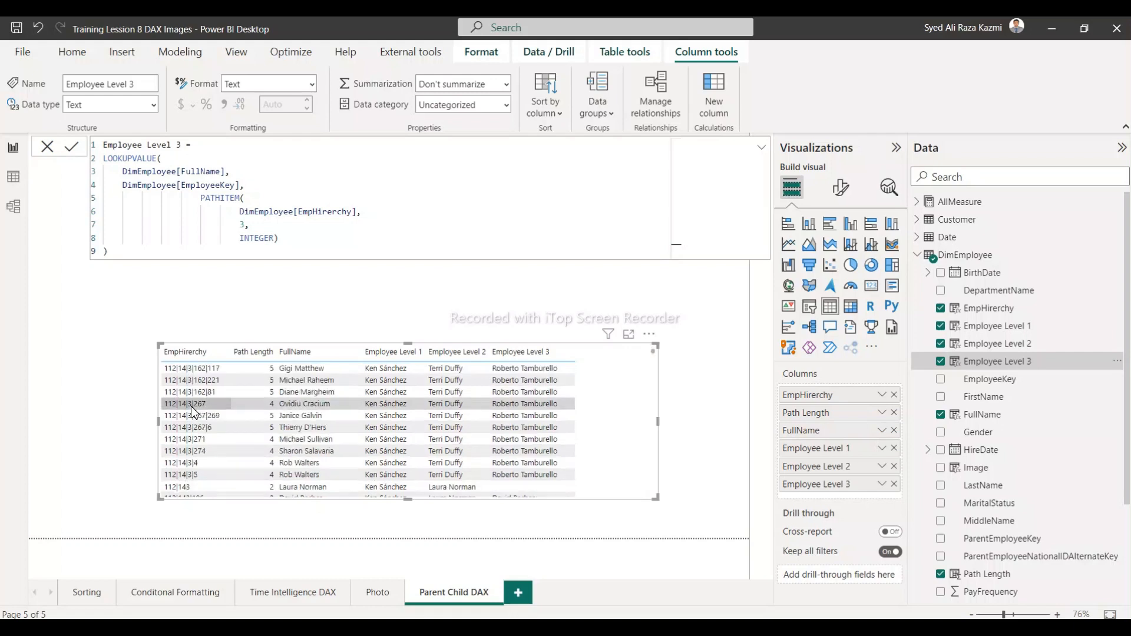
scroll(193, 410, up, 2)
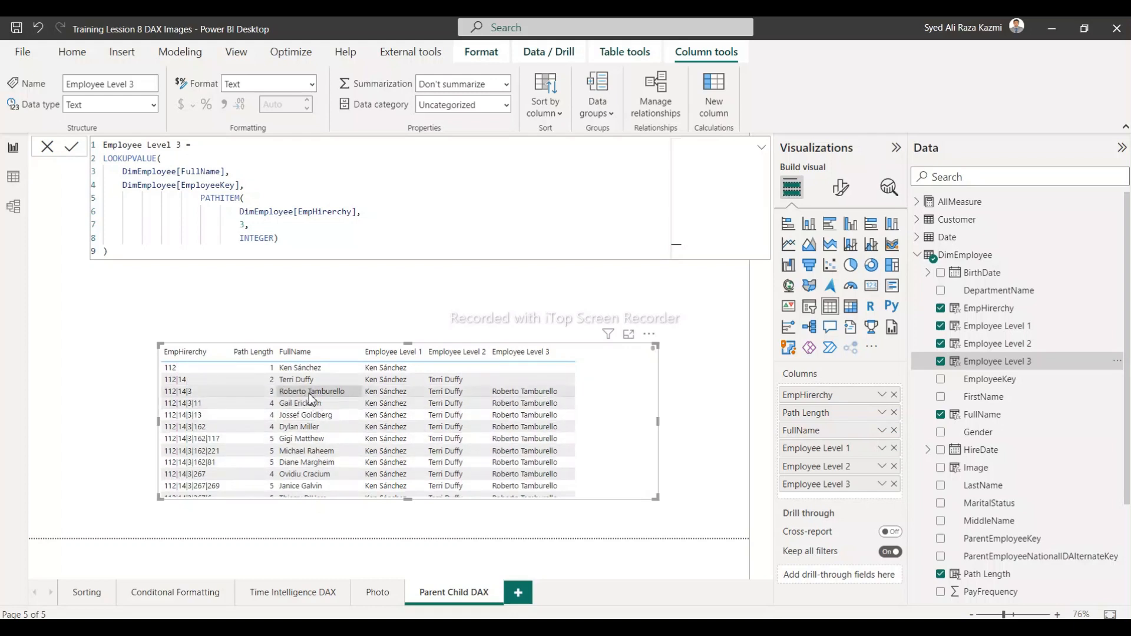
scroll(309, 394, down, 2)
scroll(309, 393, up, 2)
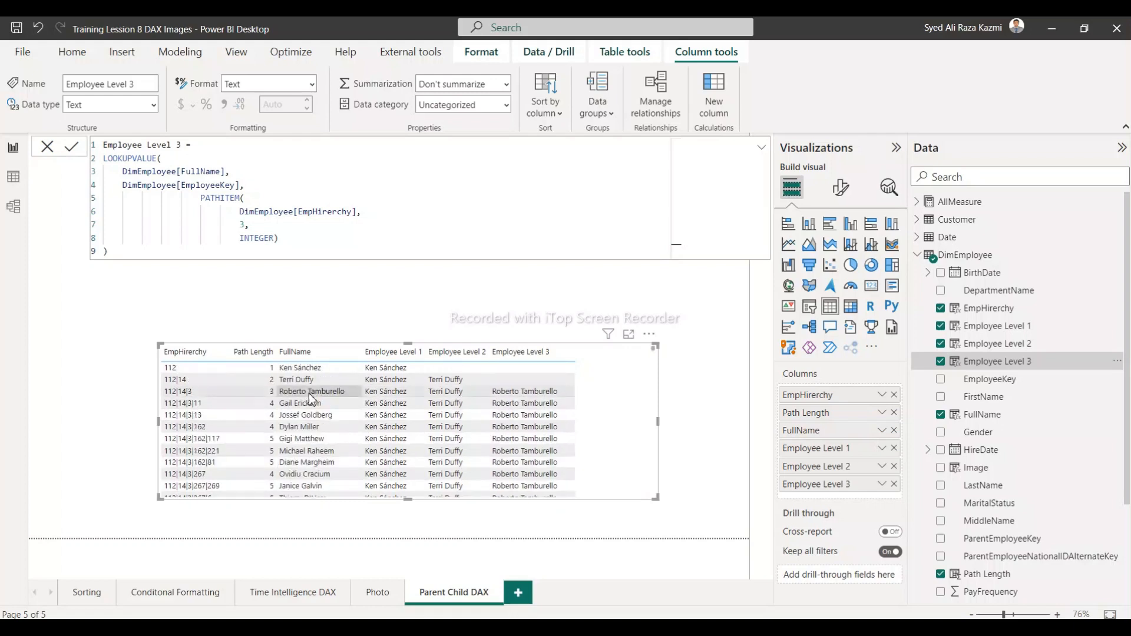